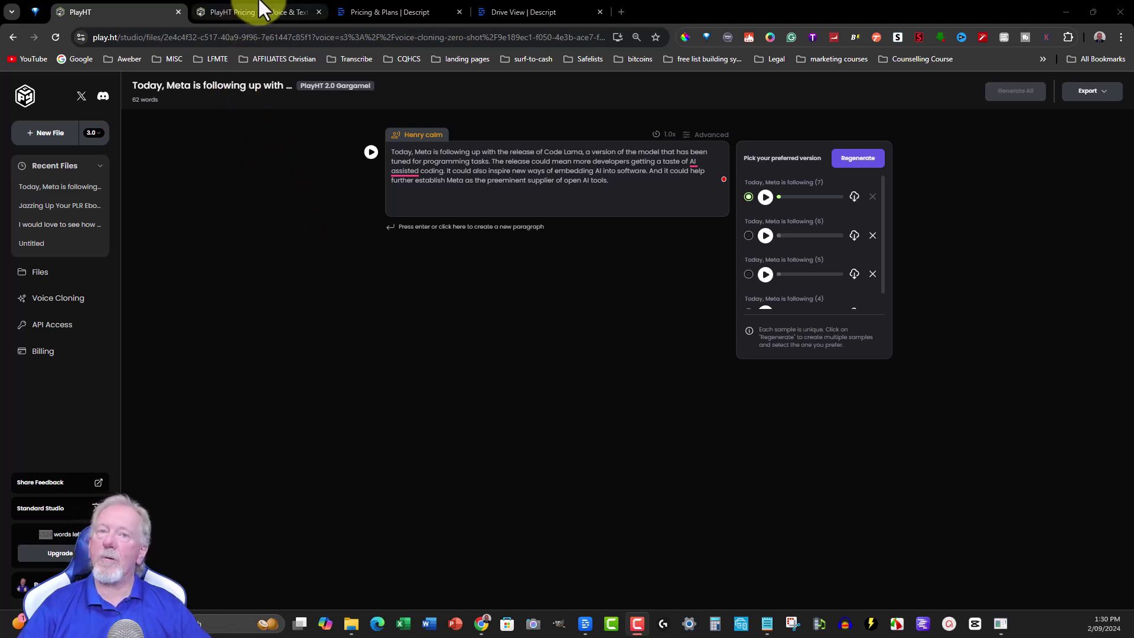
# - Open the PlayHT pricing page and compare the Studio plans under monthly and annual billing
pyautogui.moveTo(265, 7)
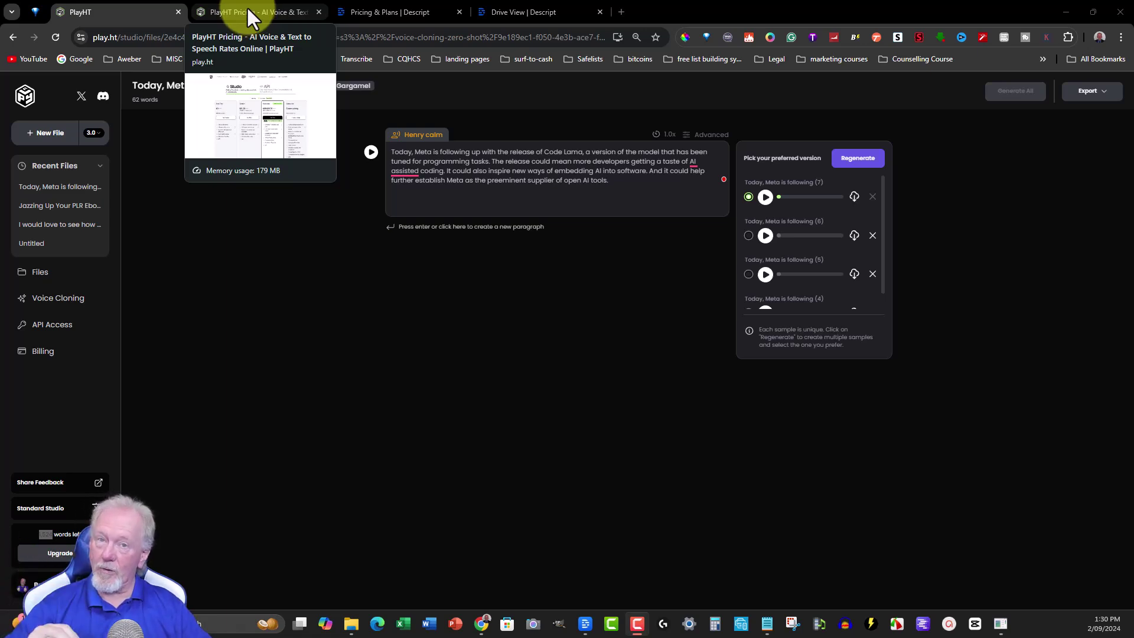
pyautogui.click(247, 9)
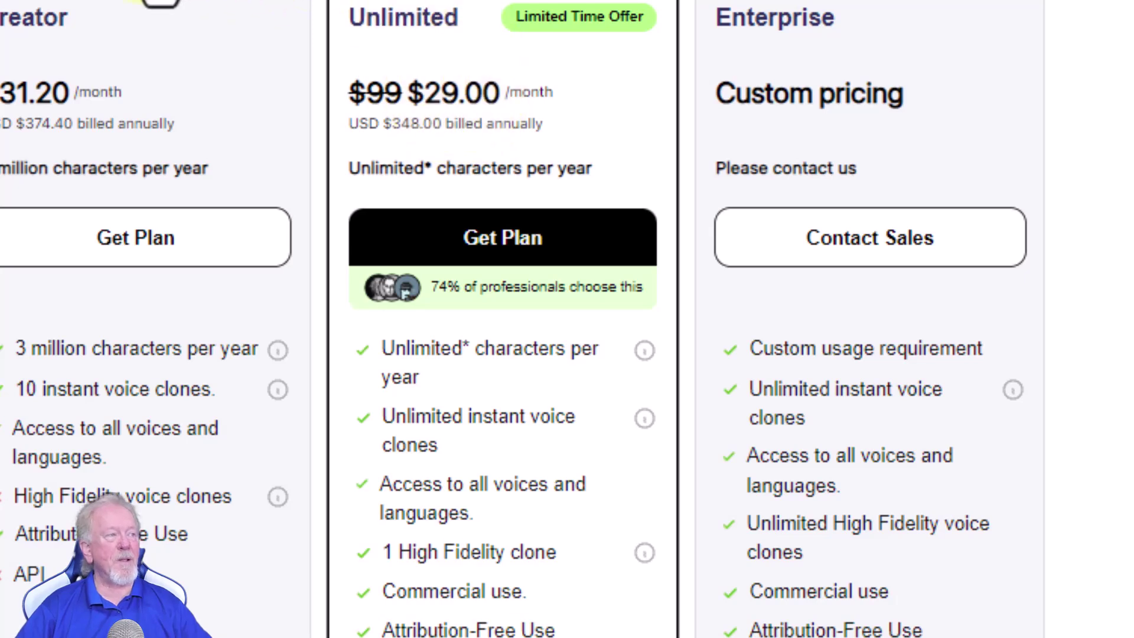
pyautogui.click(160, 2)
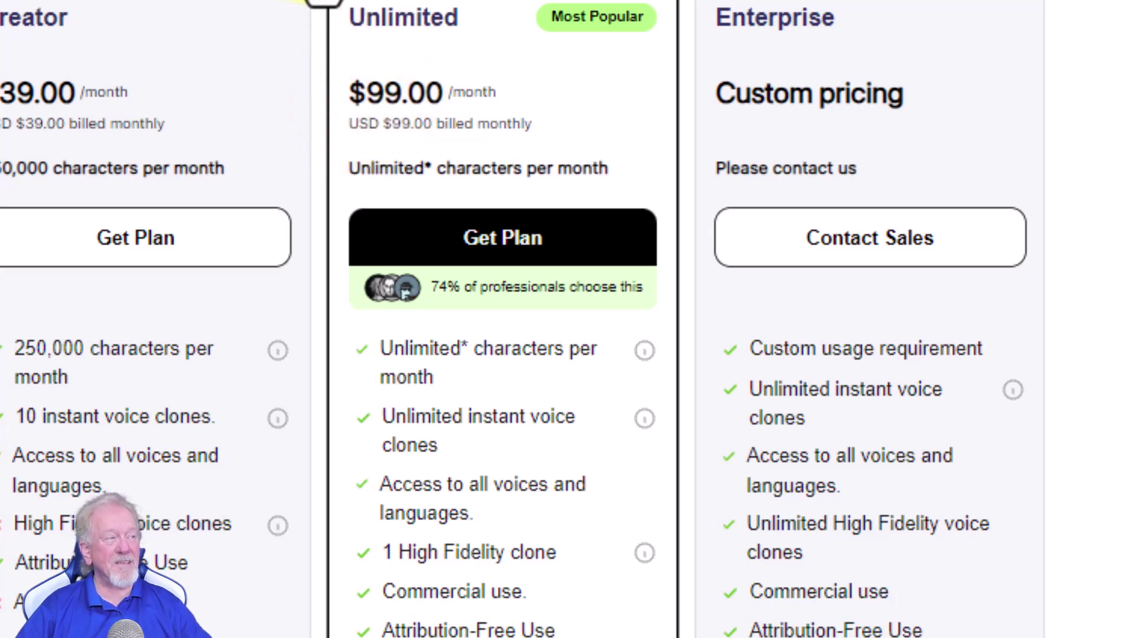
pyautogui.click(307, 2)
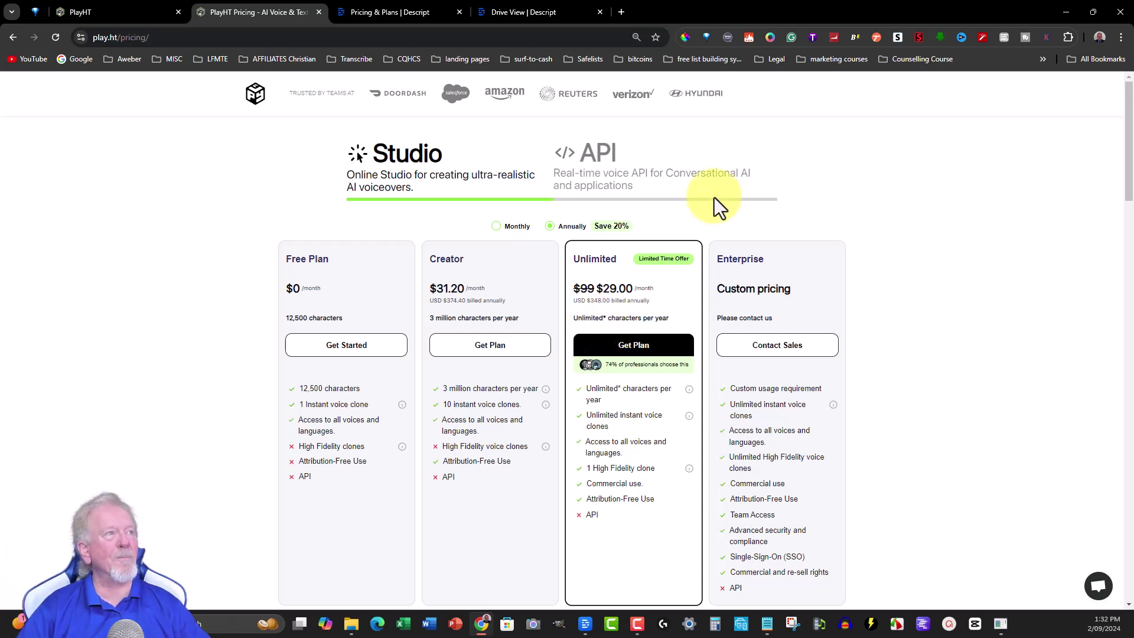
# - View Descript's pricing plans and the Descript project list
pyautogui.click(391, 12)
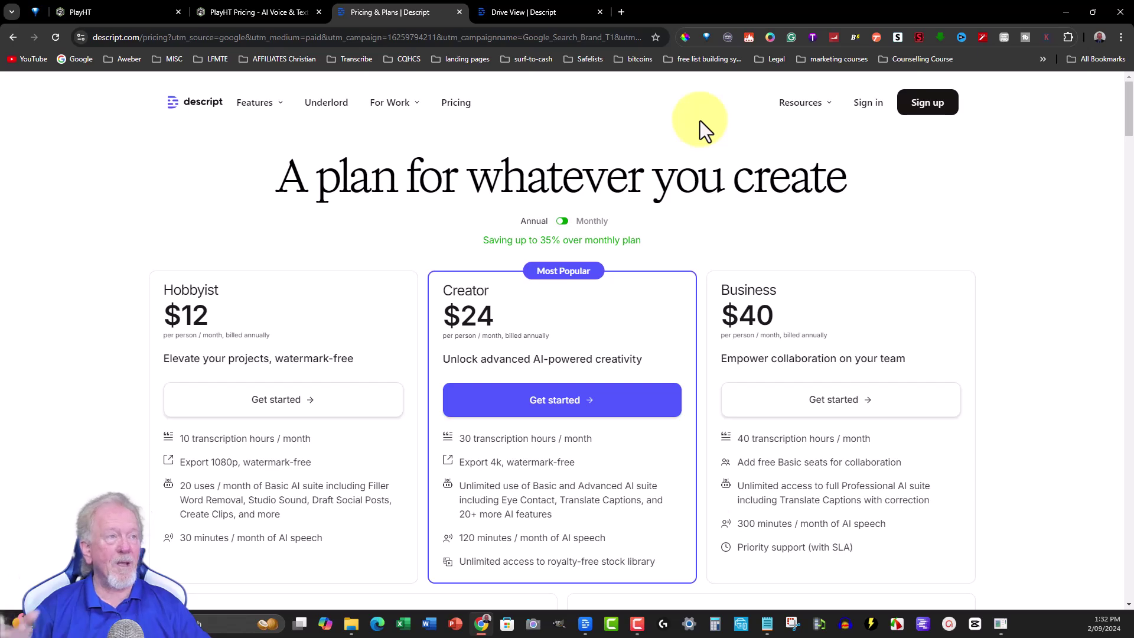
pyautogui.click(77, 5)
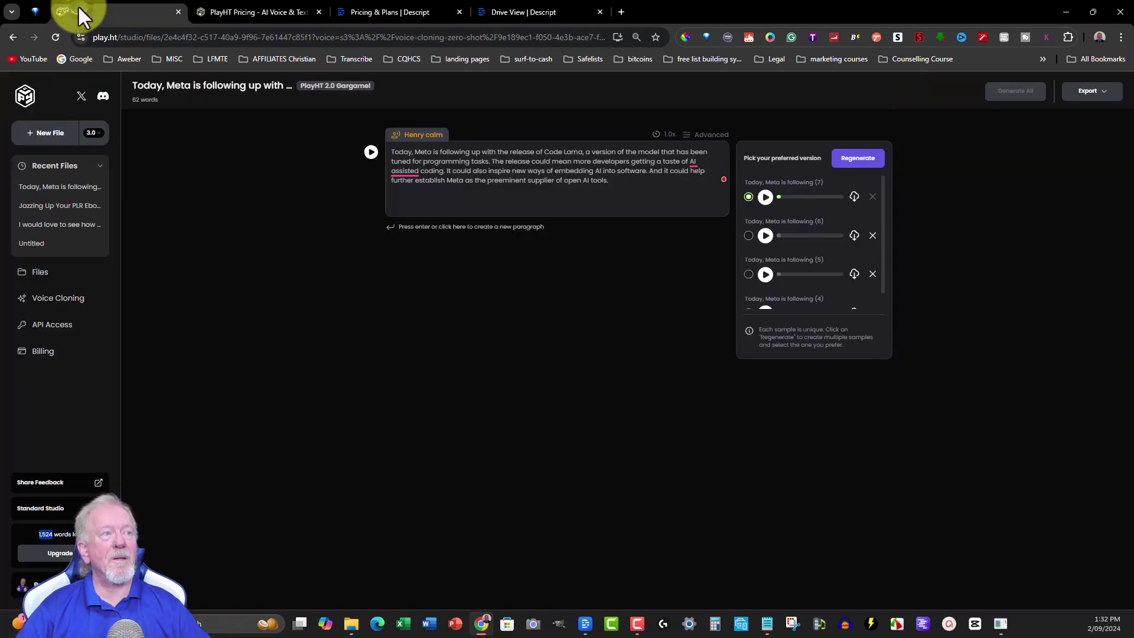
pyautogui.click(546, 9)
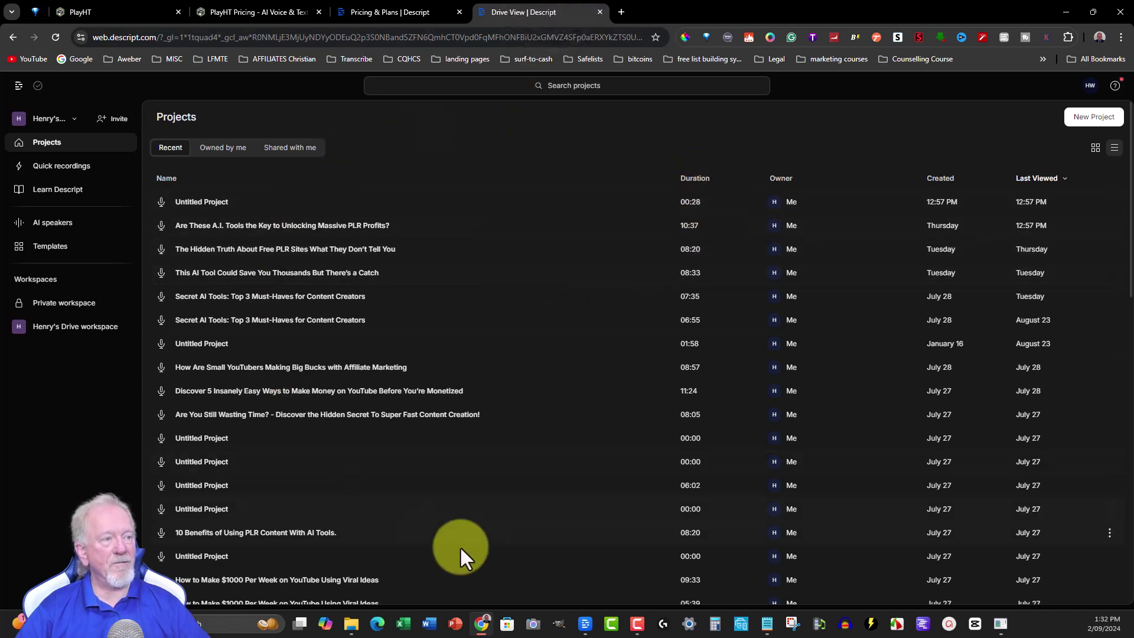
# - Return to the PlayHT studio file and listen to the generated sample "Today, Meta is following (4)"
pyautogui.click(78, 4)
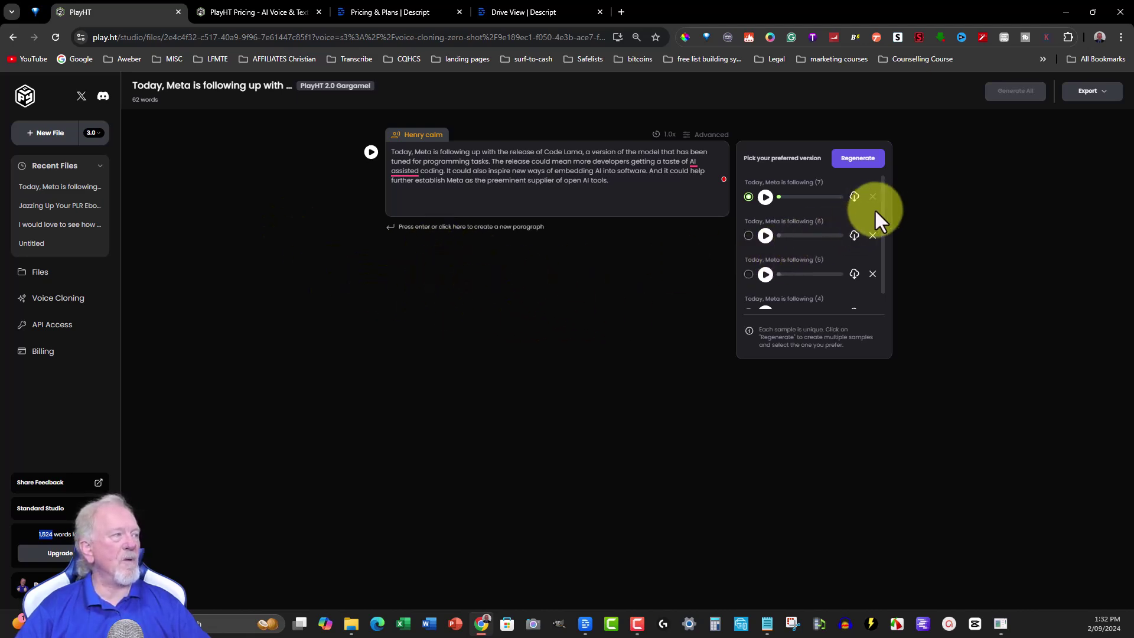
pyautogui.scroll(-1, 882, 211)
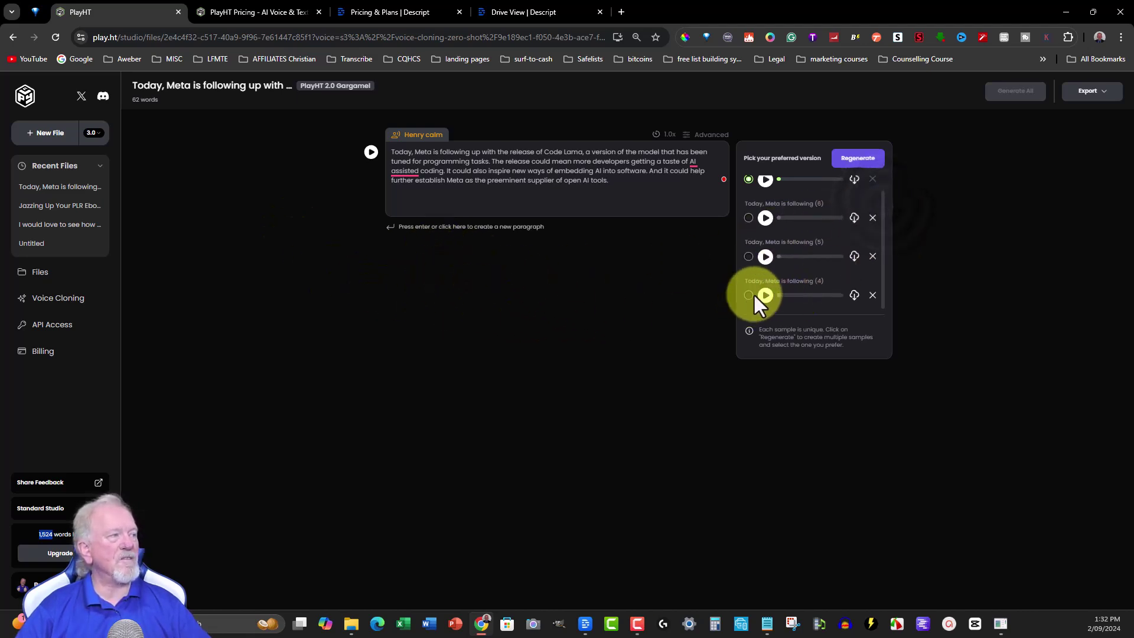
pyautogui.scroll(1, 805, 253)
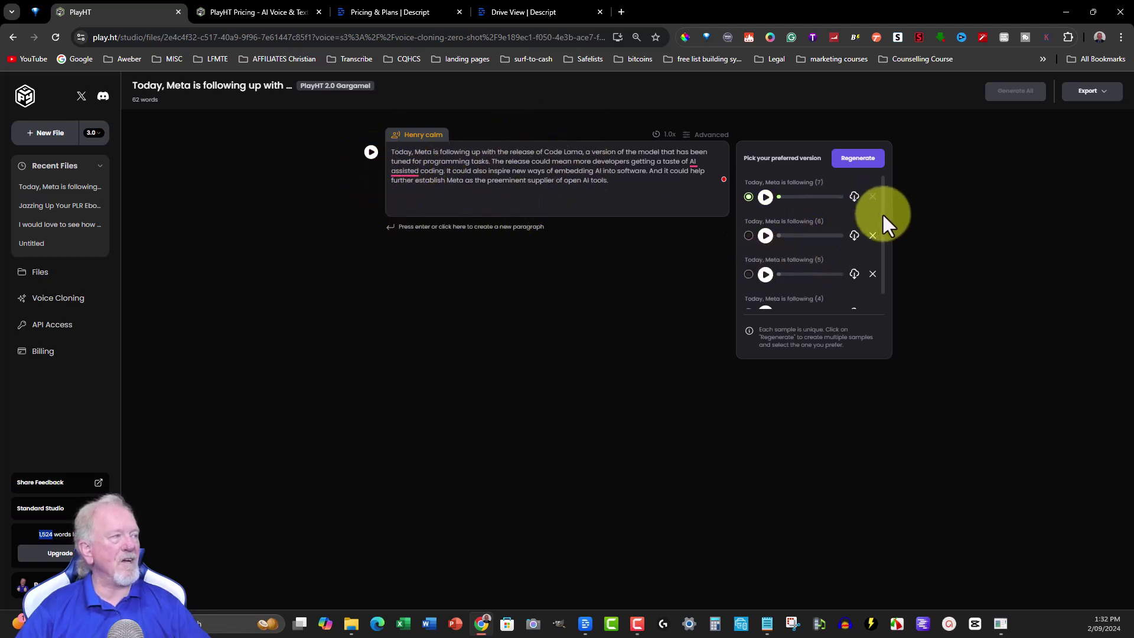
pyautogui.scroll(-1, 881, 218)
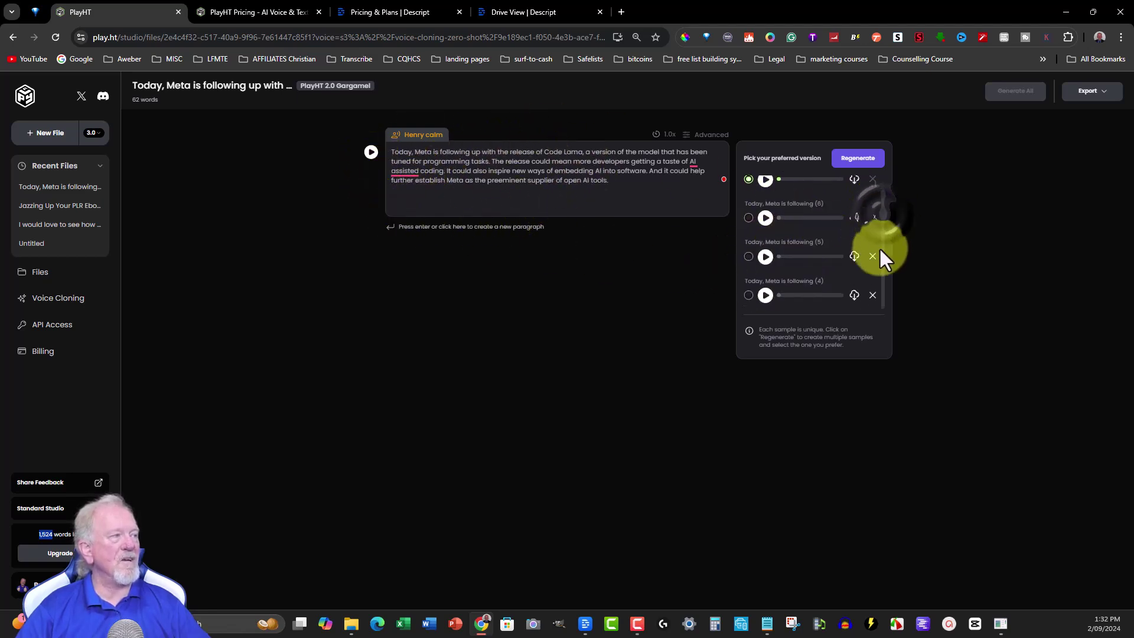
pyautogui.click(765, 295)
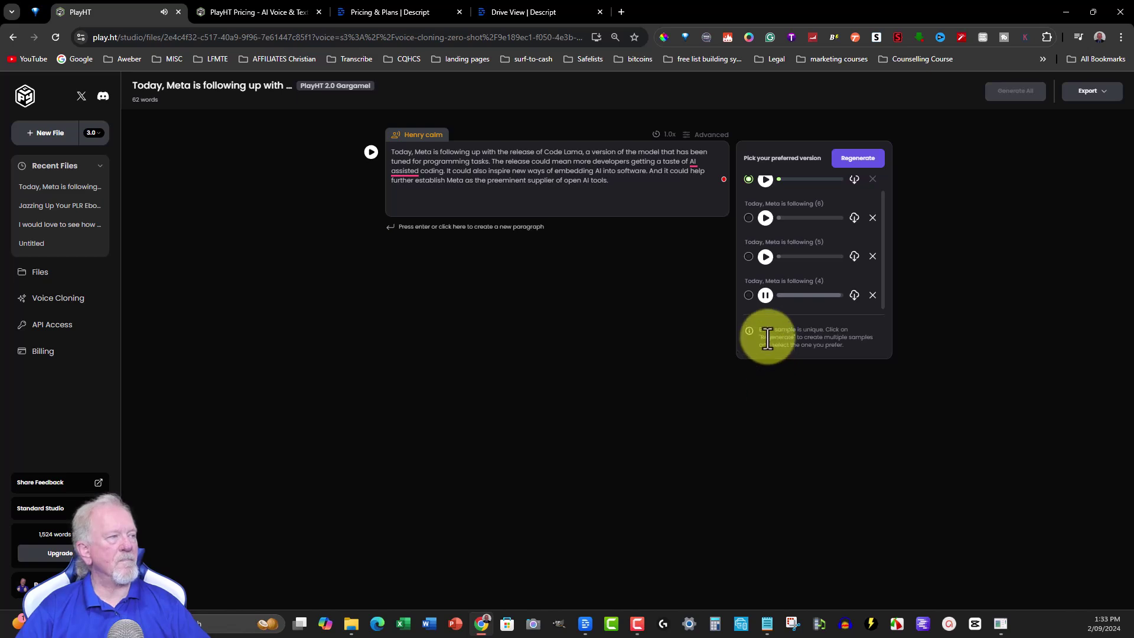
pyautogui.click(765, 295)
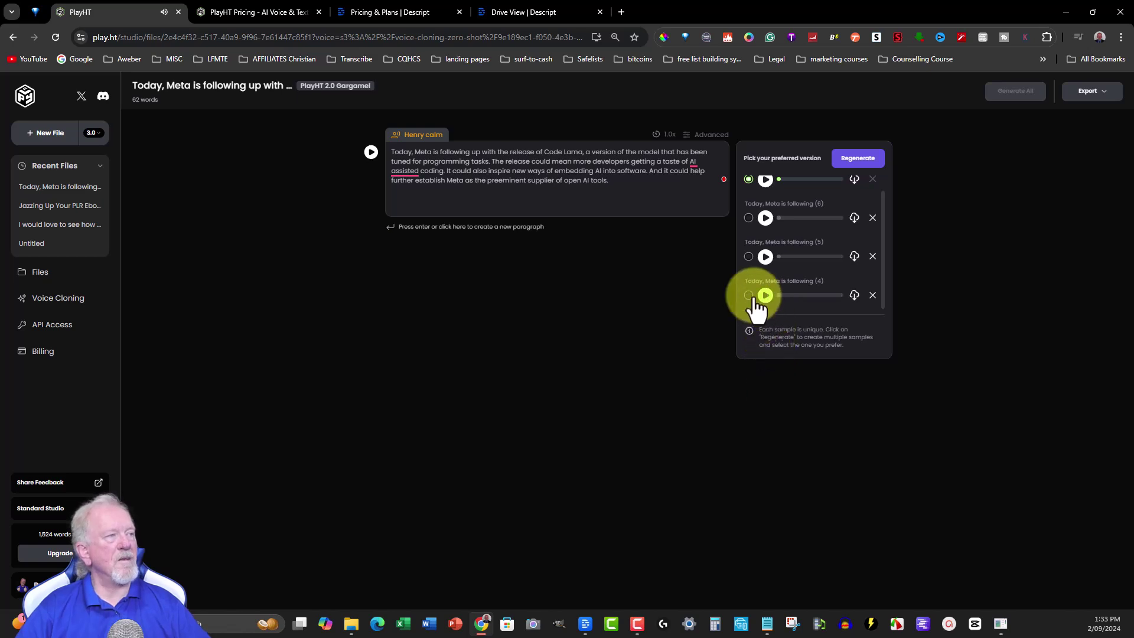
# - Try splitting the first "AI" in the PlayHT script into "A I", and restore the original spelling
pyautogui.rightClick(693, 167)
pyautogui.press('Escape')
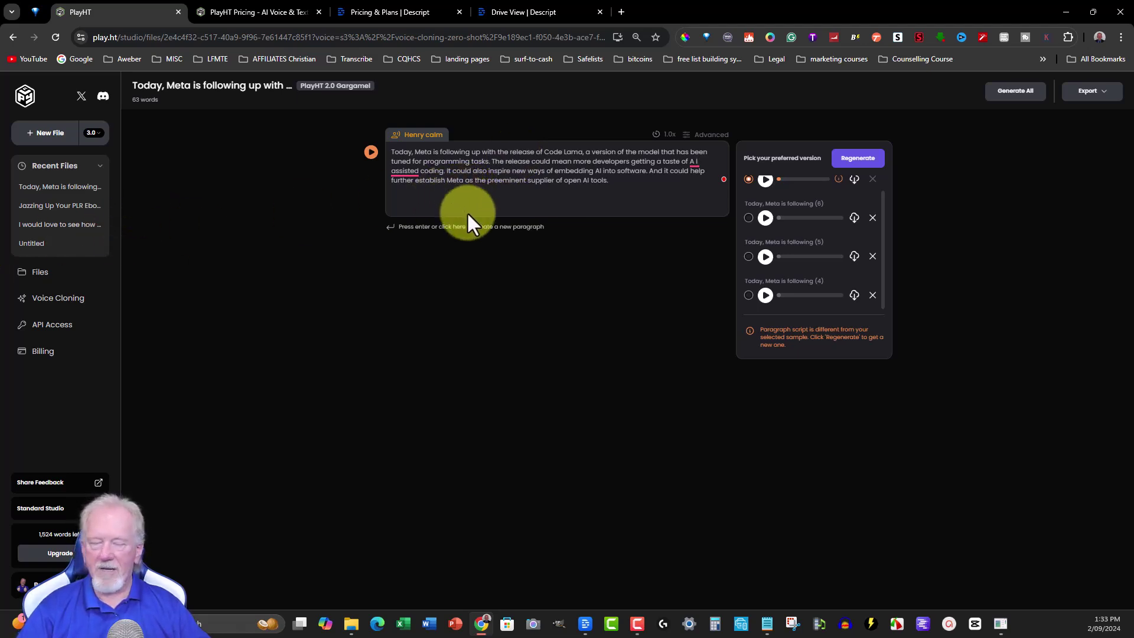
pyautogui.press('BackSpace')
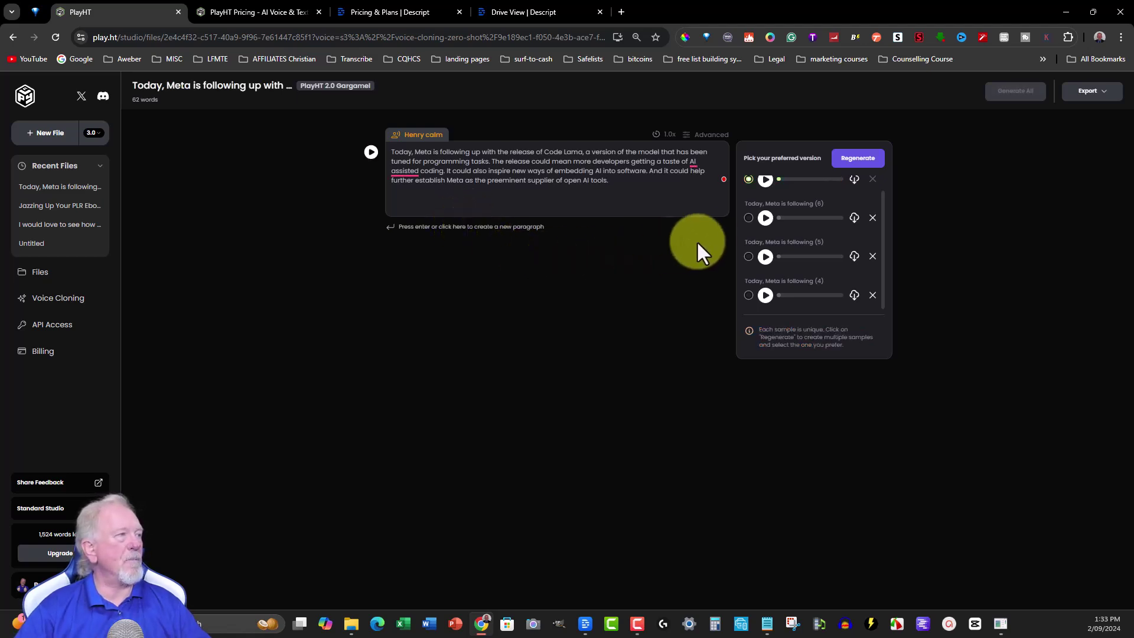
# - Listen to the generated samples "Today, Meta is following (7)" and "(6)" for comparison
pyautogui.scroll(1, 878, 231)
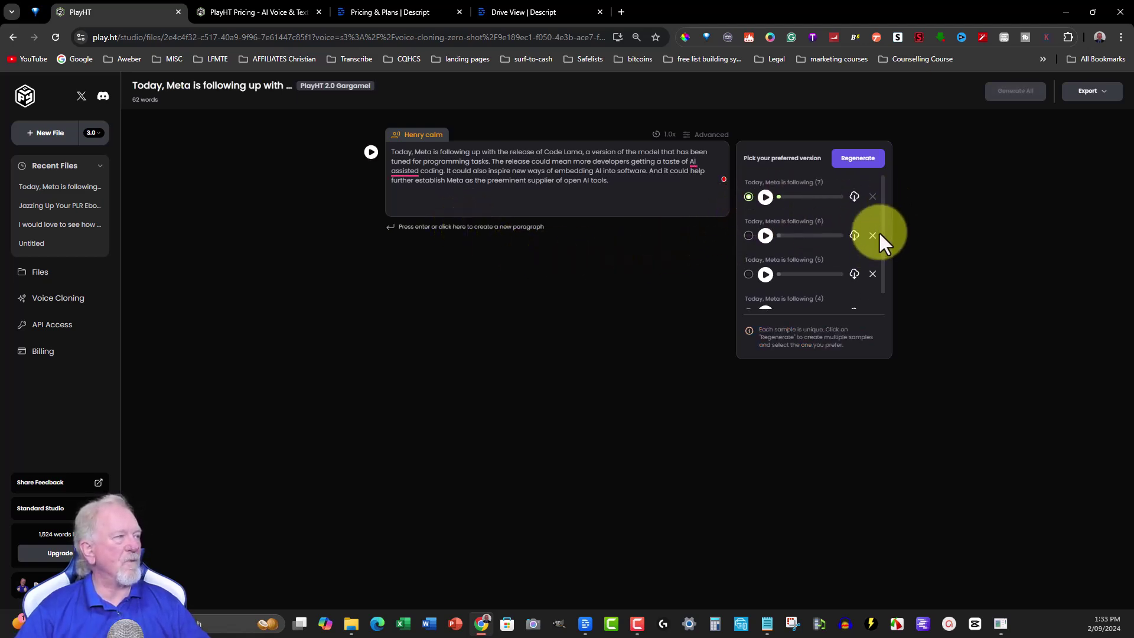
pyautogui.click(766, 197)
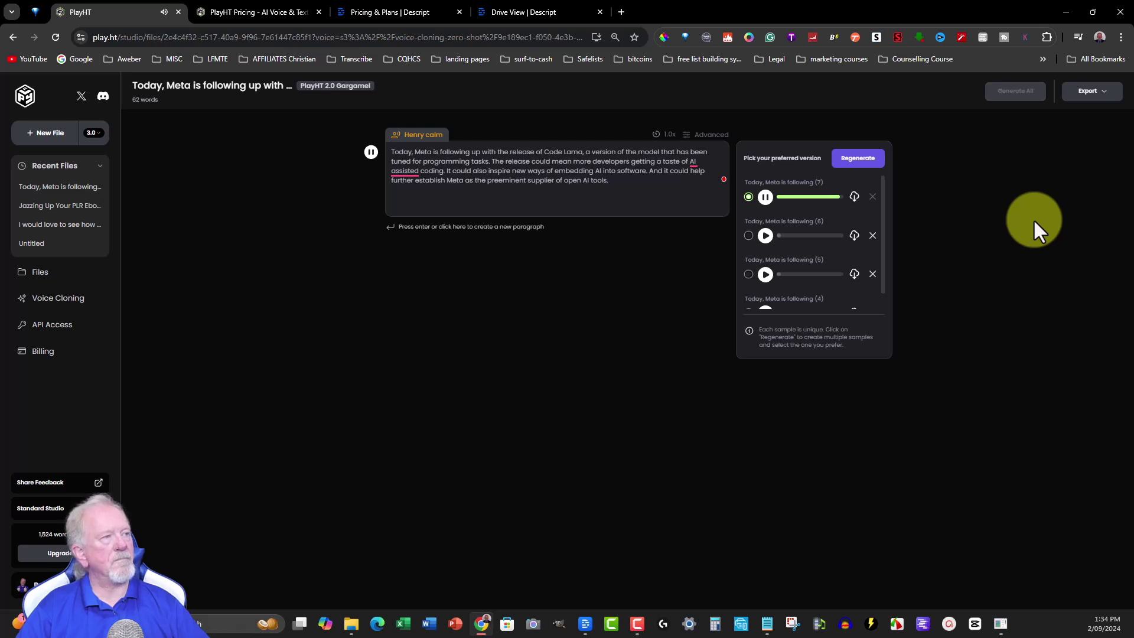
pyautogui.click(765, 236)
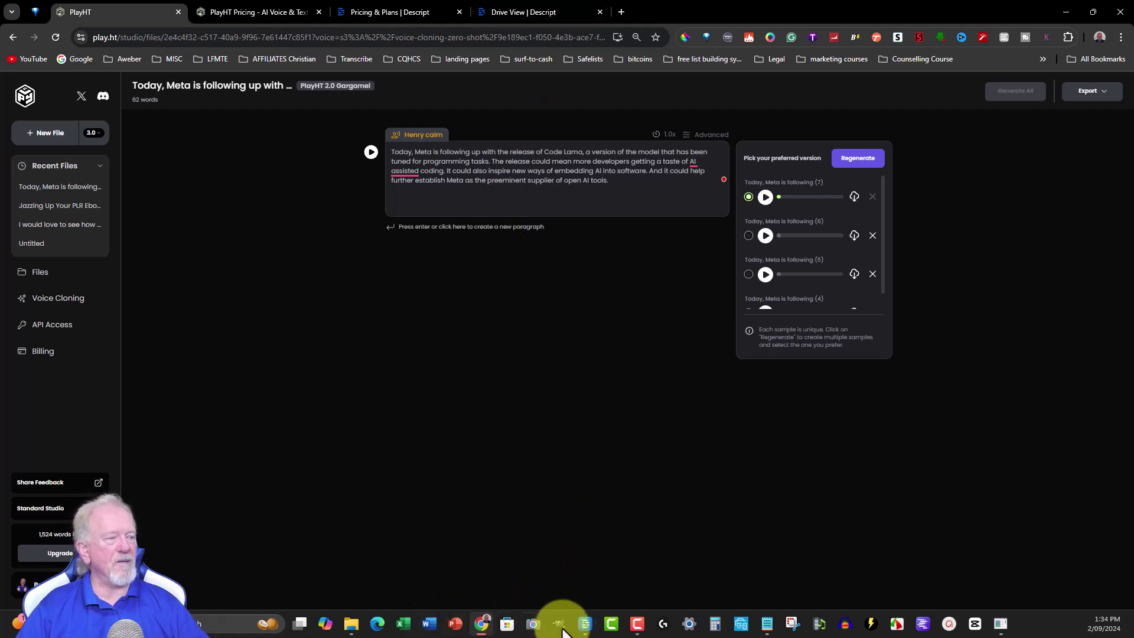
# - Switch to the Descript desktop app and play the AI voice narration from the start
pyautogui.click(583, 624)
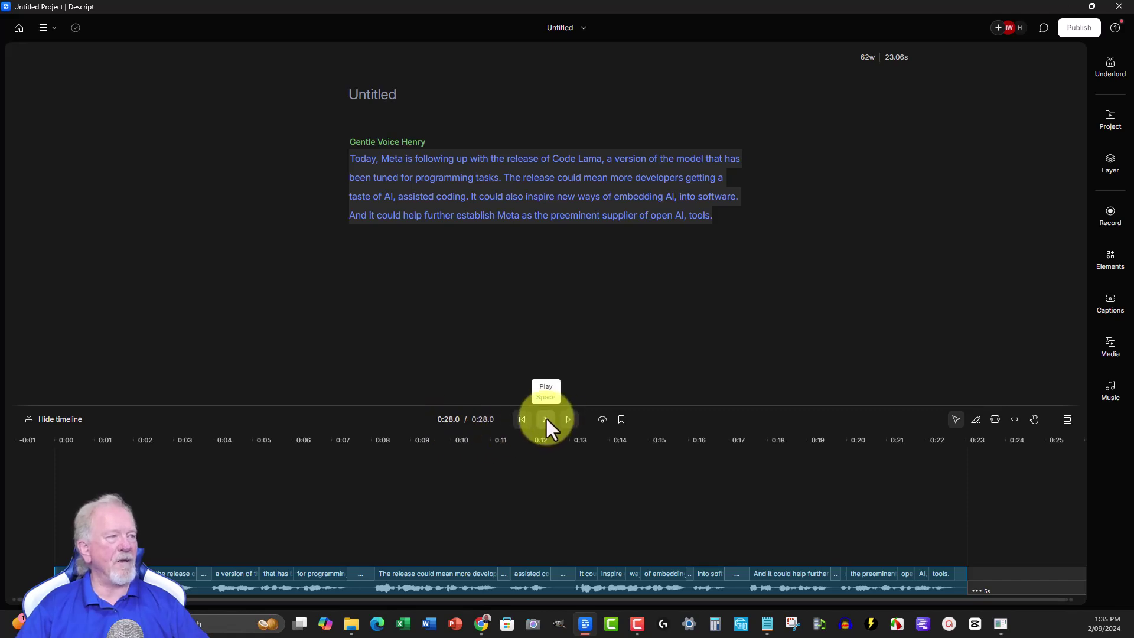
pyautogui.click(545, 417)
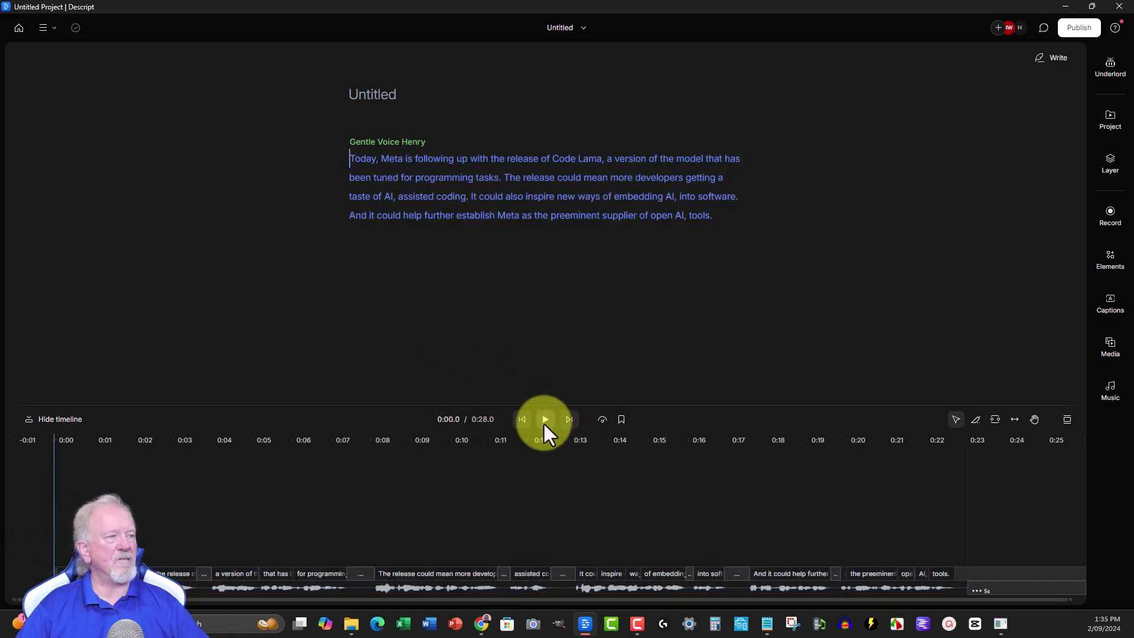
pyautogui.click(543, 419)
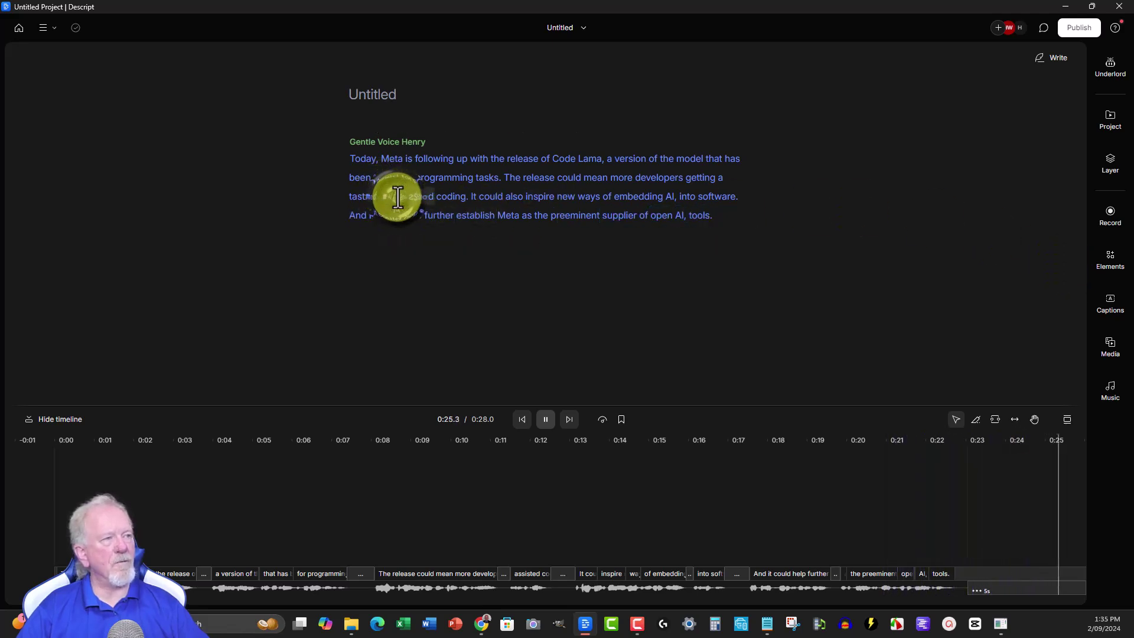
# - Remove the comma after "AI" before "assisted coding" and select the whole paragraph to check its word count and duration
pyautogui.click(426, 187)
pyautogui.press('BackSpace')
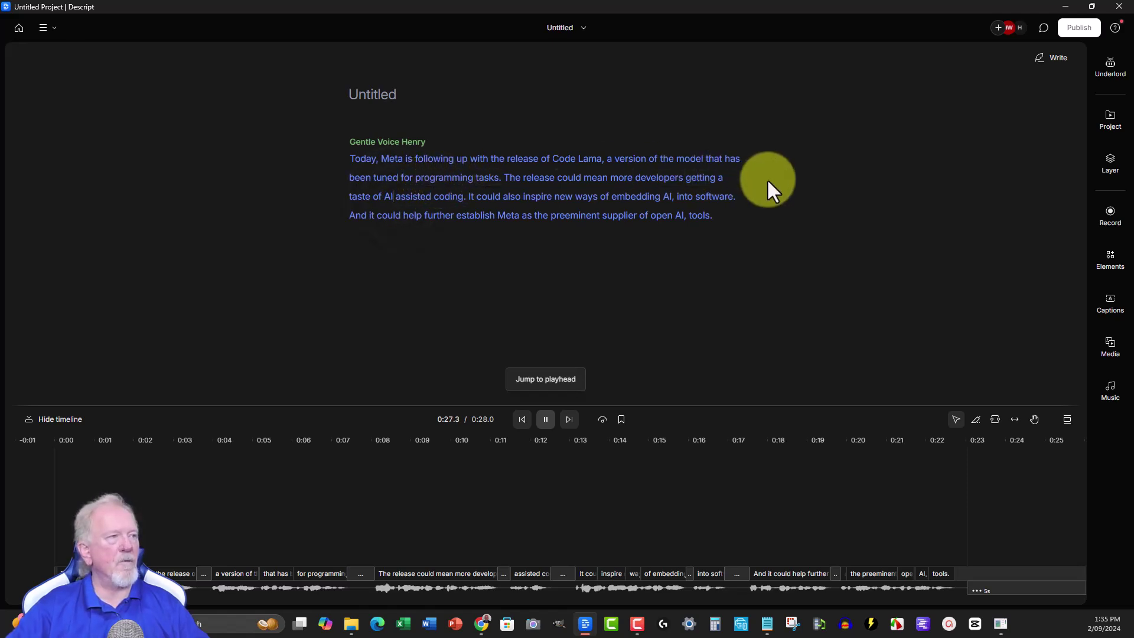
pyautogui.doubleClick(712, 215)
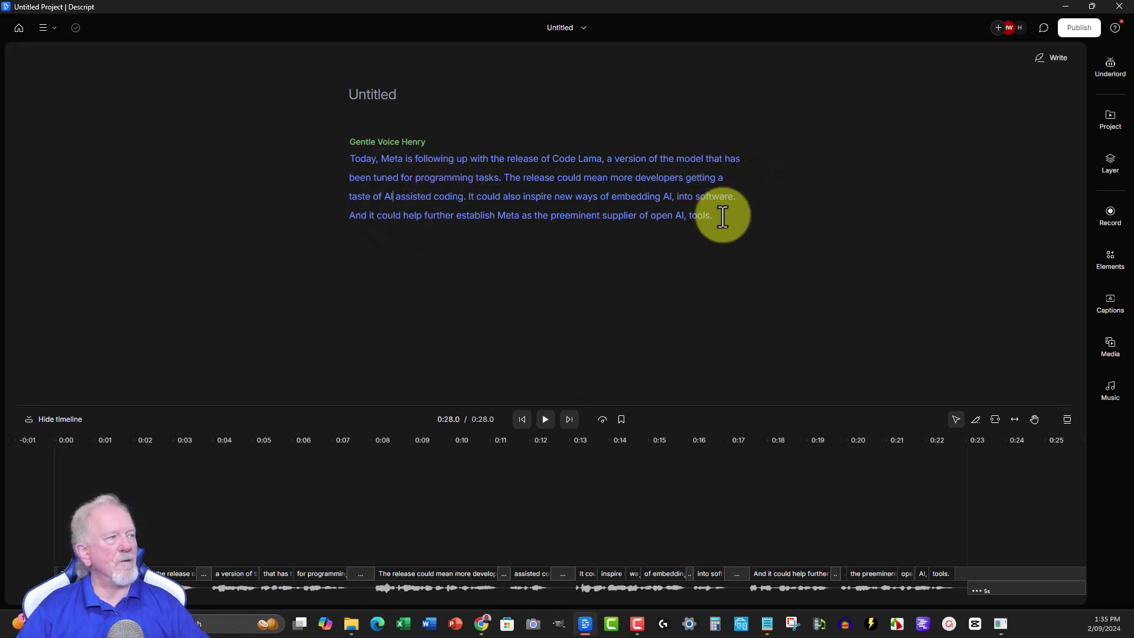
pyautogui.hotkey('ctrl', 'a')
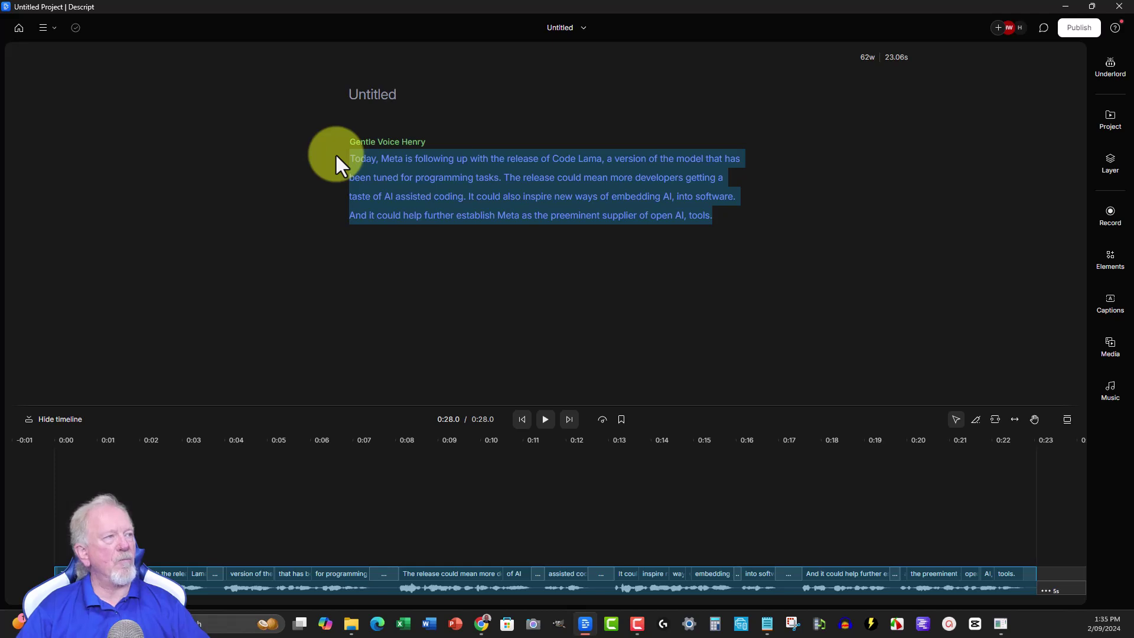
pyautogui.click(422, 254)
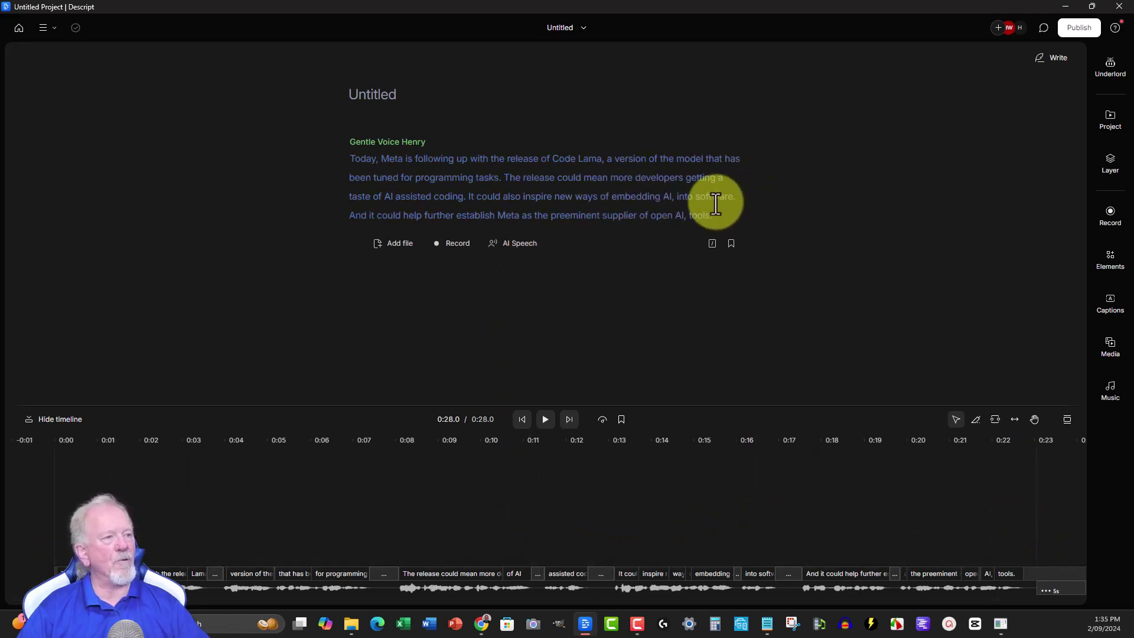
pyautogui.moveTo(726, 212); pyautogui.dragTo(330, 146)
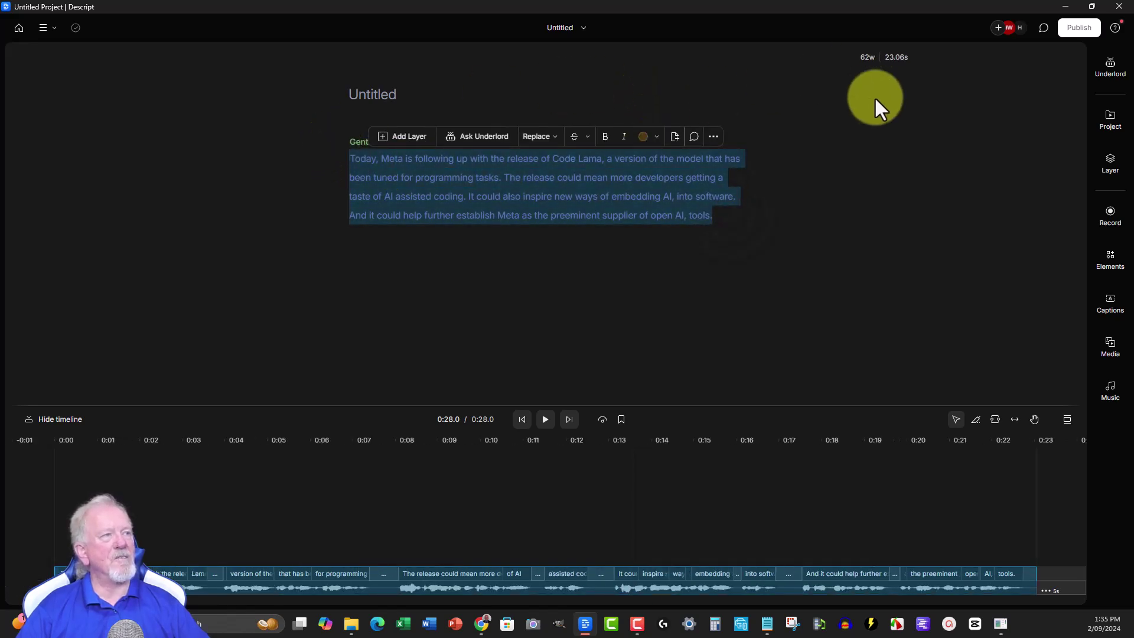
pyautogui.click(880, 157)
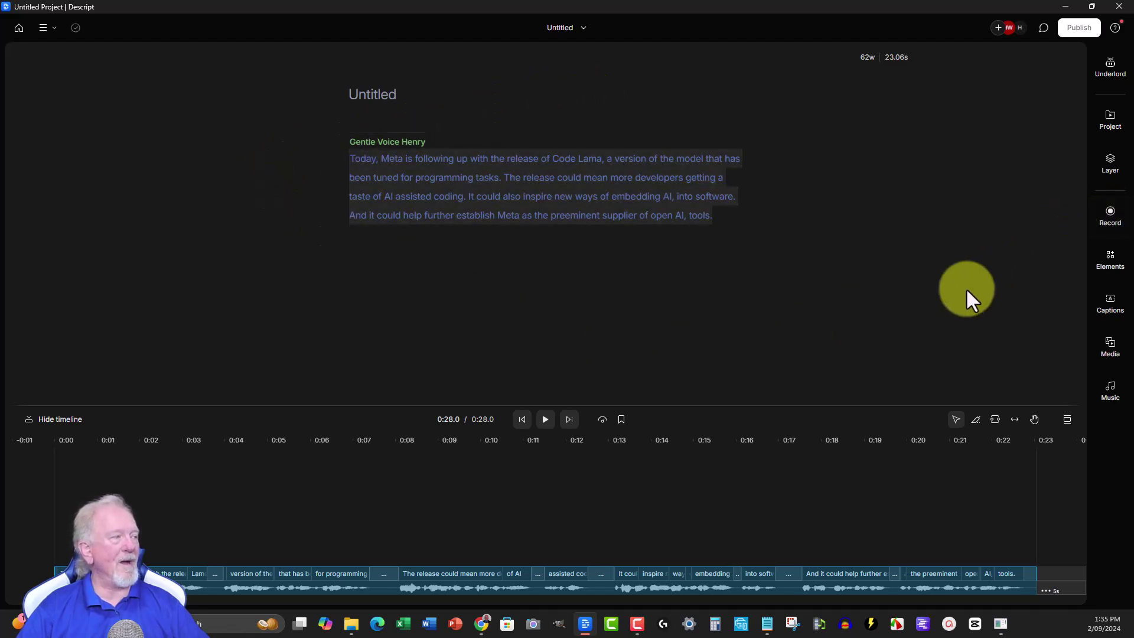
# - Switch back to PlayHT, respell all three occurrences of "AI" in the script as "A I", and regenerate the audio
pyautogui.click(1065, 5)
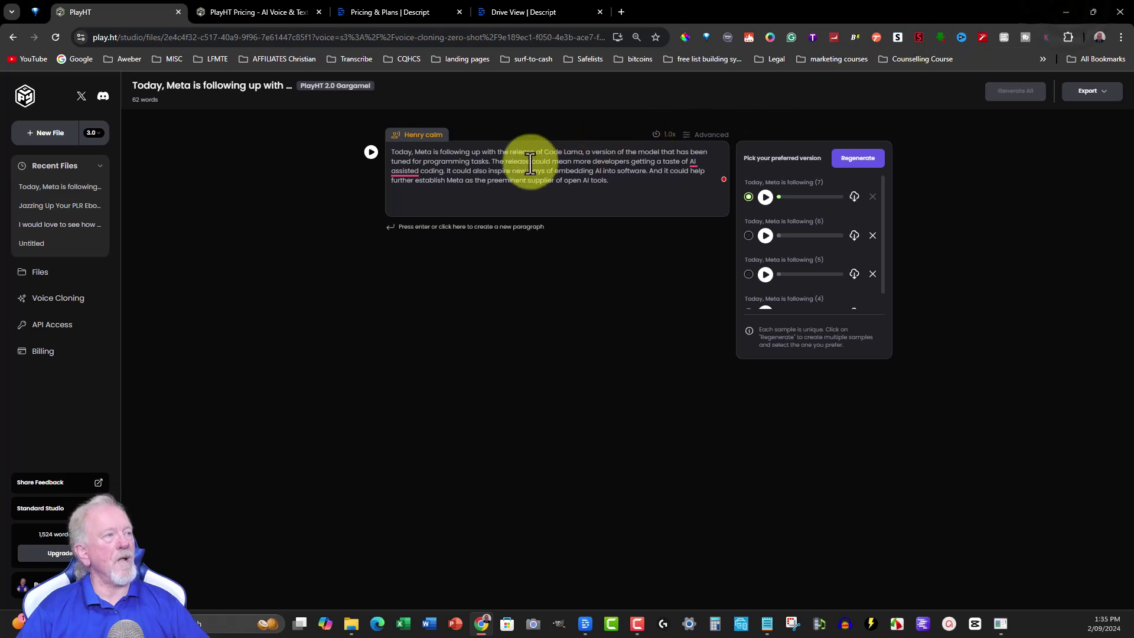
pyautogui.moveTo(693, 164)
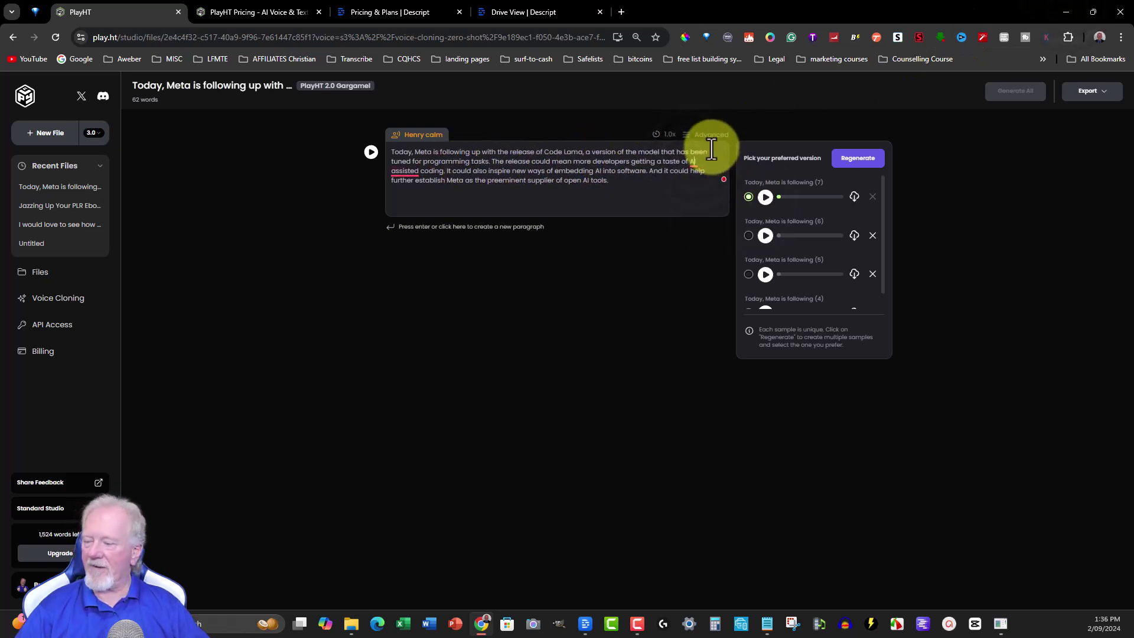
pyautogui.click(693, 161)
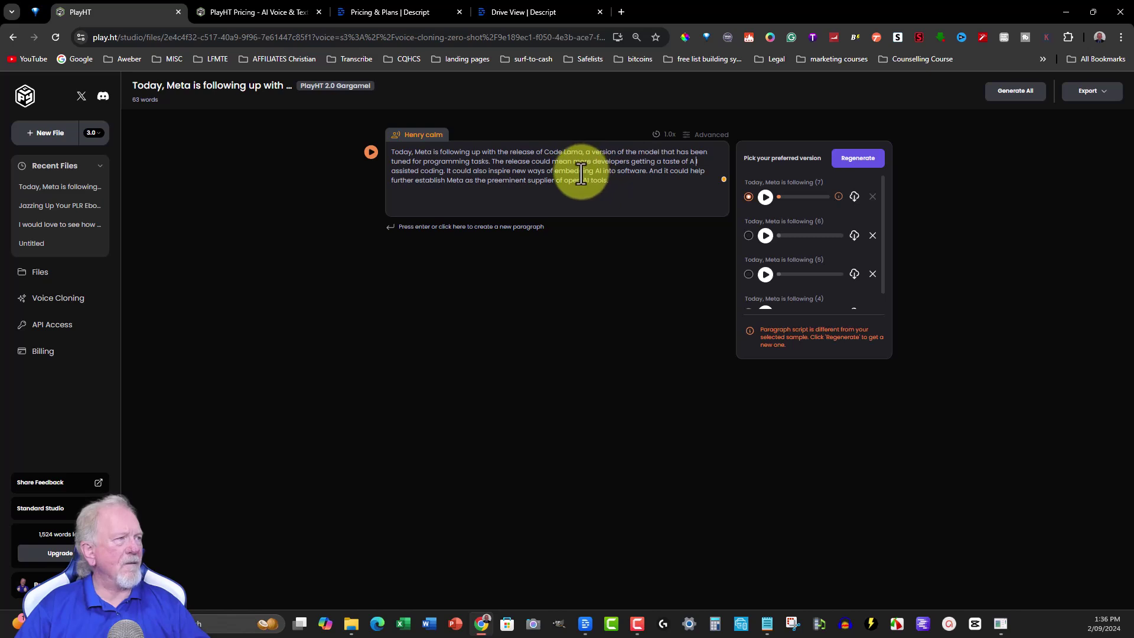
pyautogui.click(599, 172)
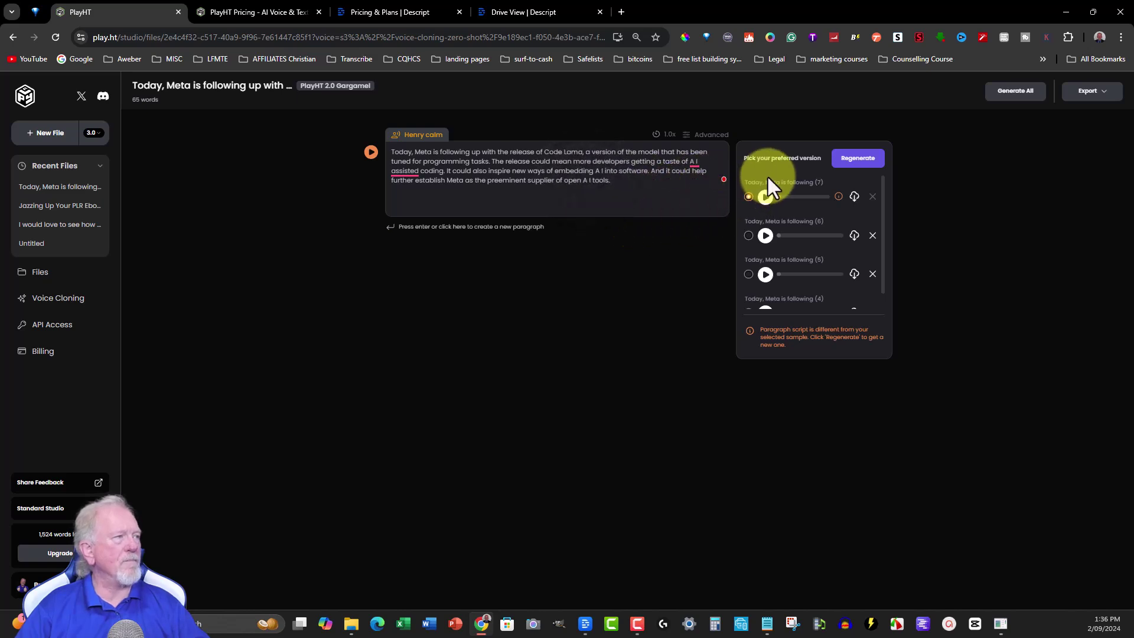
pyautogui.click(856, 162)
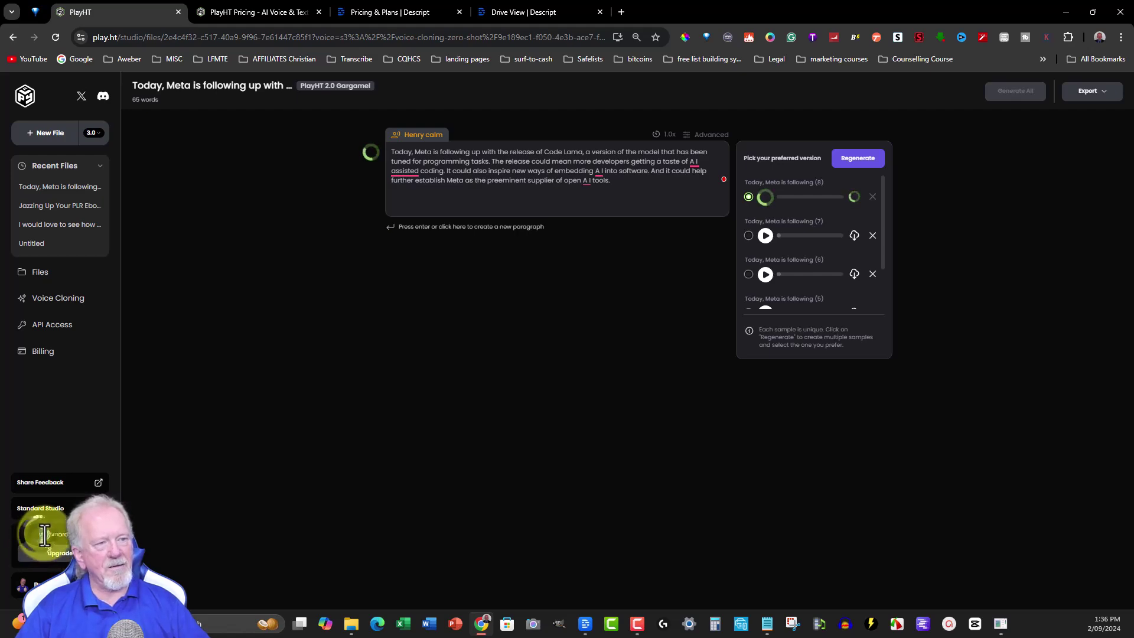
# - Check the remaining word allowance and listen to part of the regenerated sample "Today, Meta is following (8)"
pyautogui.doubleClick(45, 534)
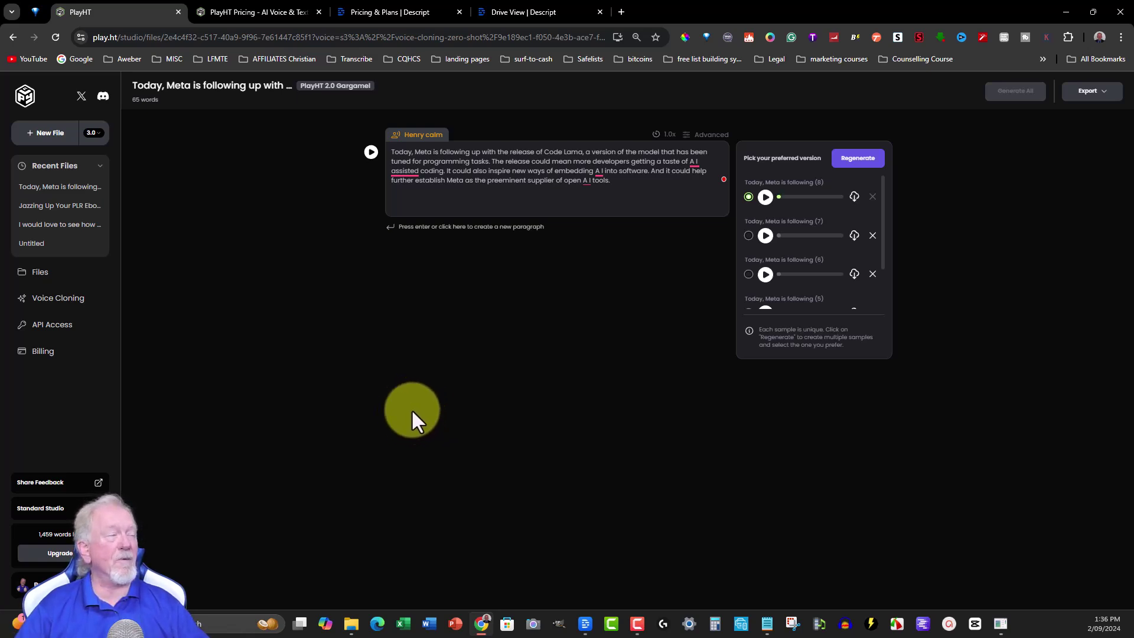
pyautogui.click(766, 197)
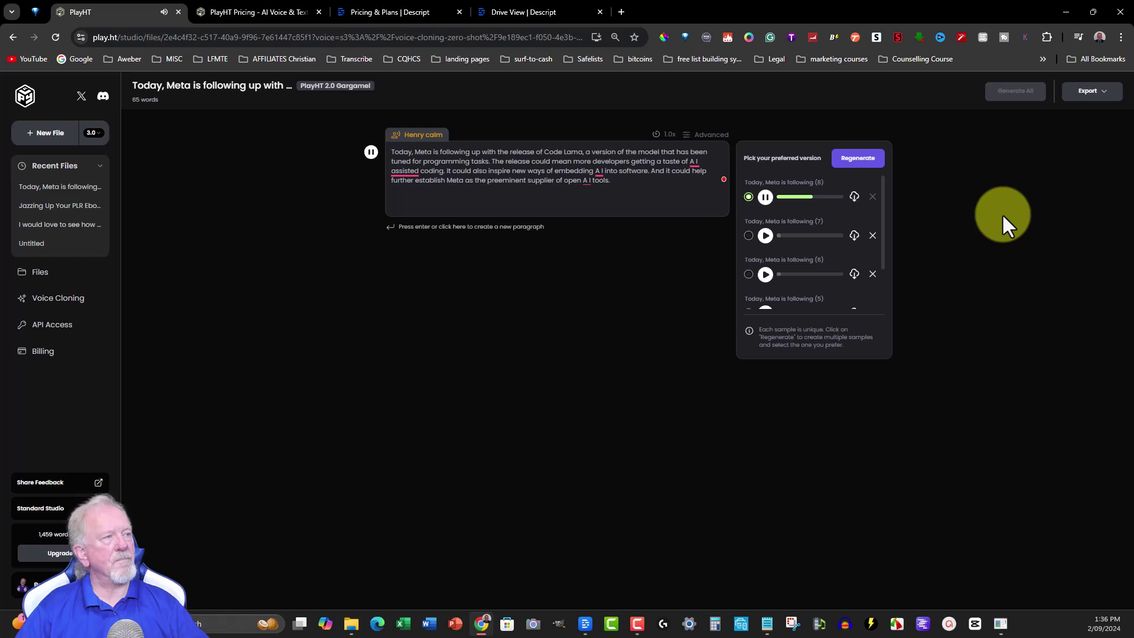
pyautogui.click(765, 198)
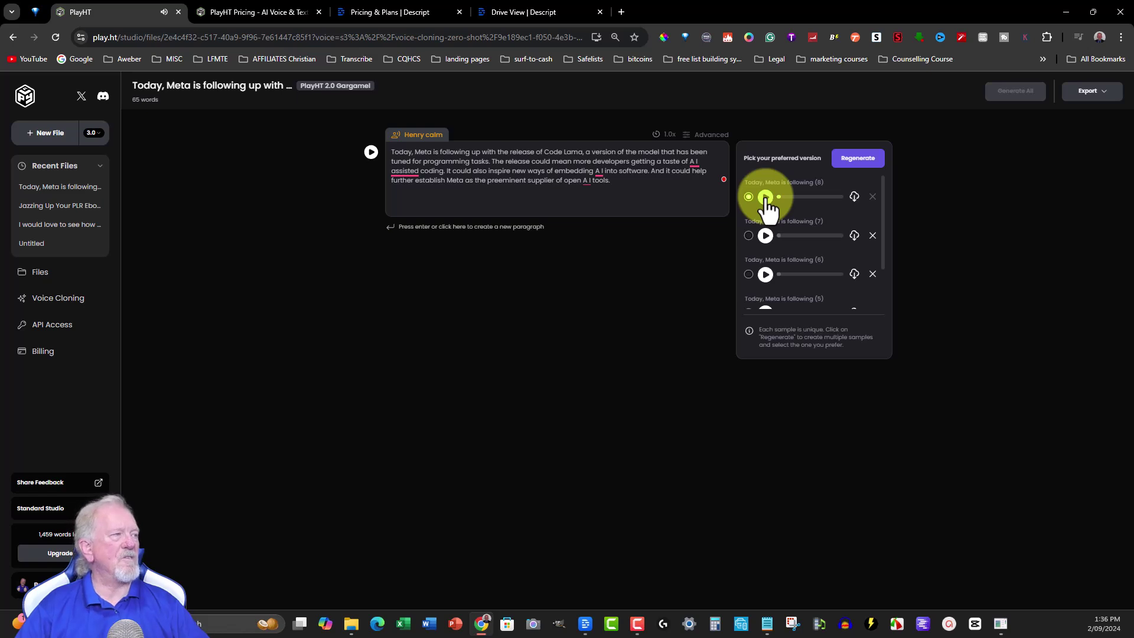
# - Remove the space inside all three "A I" spellings in the script so each reads "AI"
pyautogui.moveTo(697, 163)
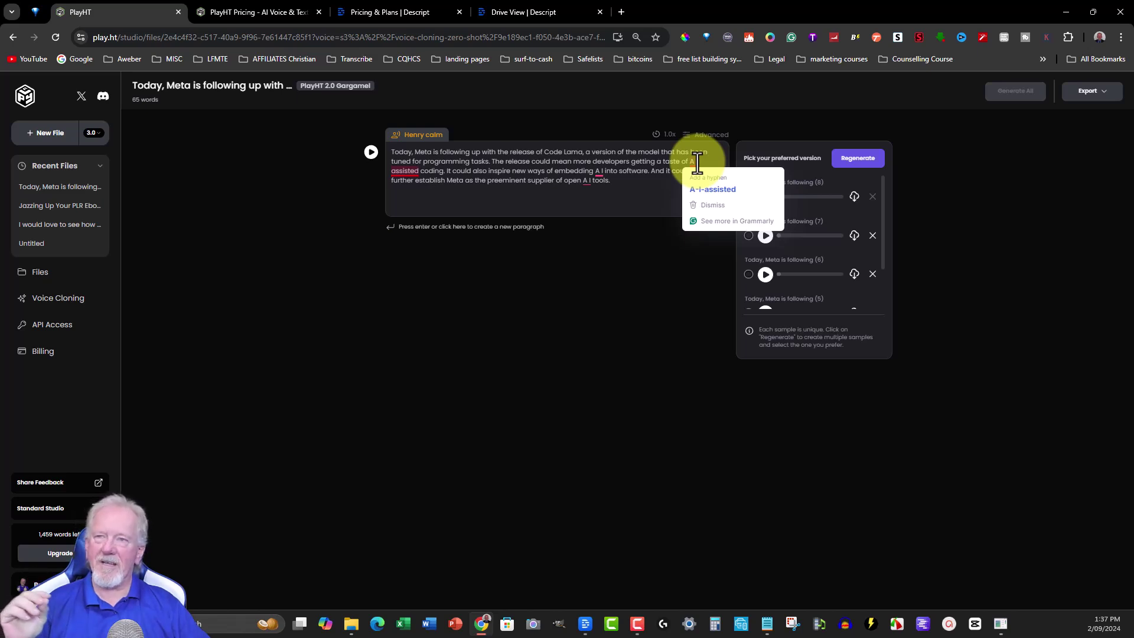
pyautogui.click(846, 152)
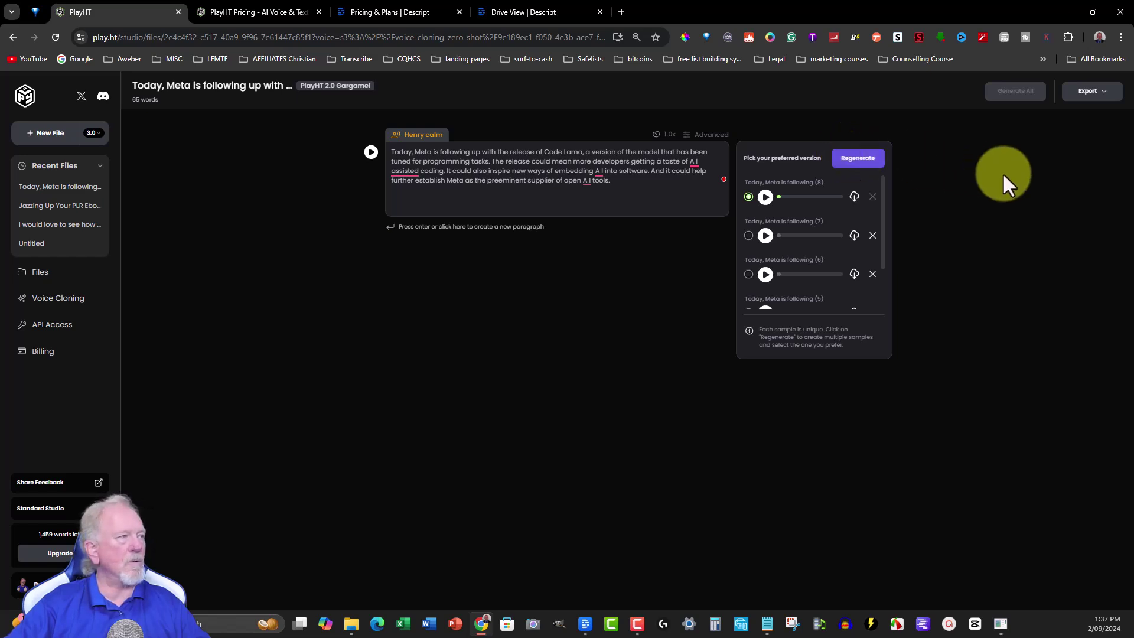
pyautogui.press('BackSpace')
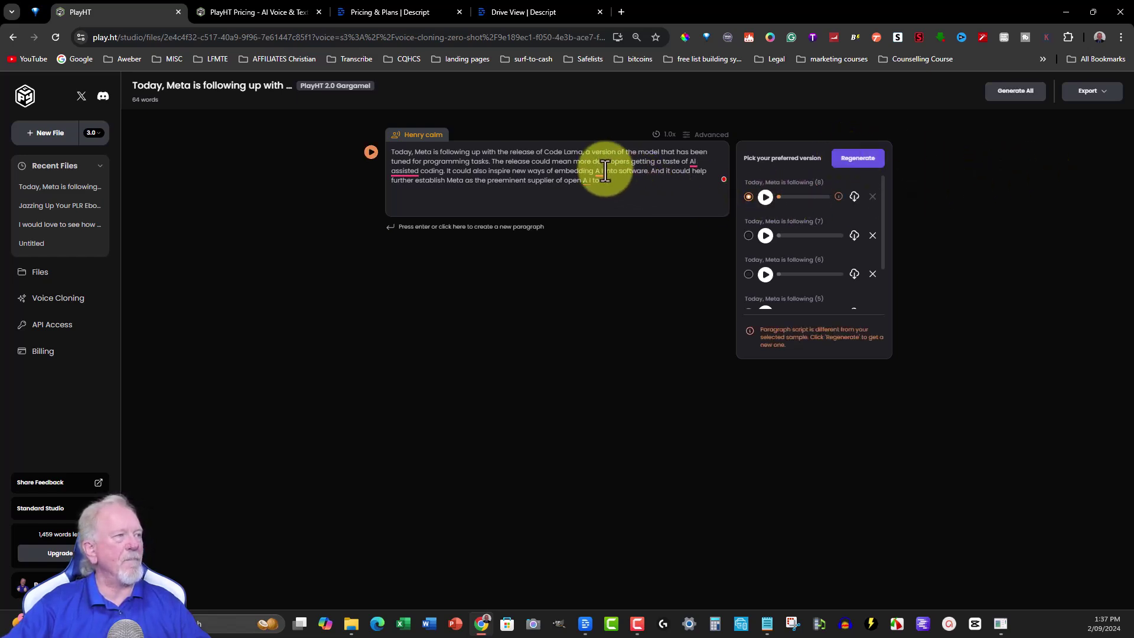
pyautogui.click(599, 171)
pyautogui.press('BackSpace')
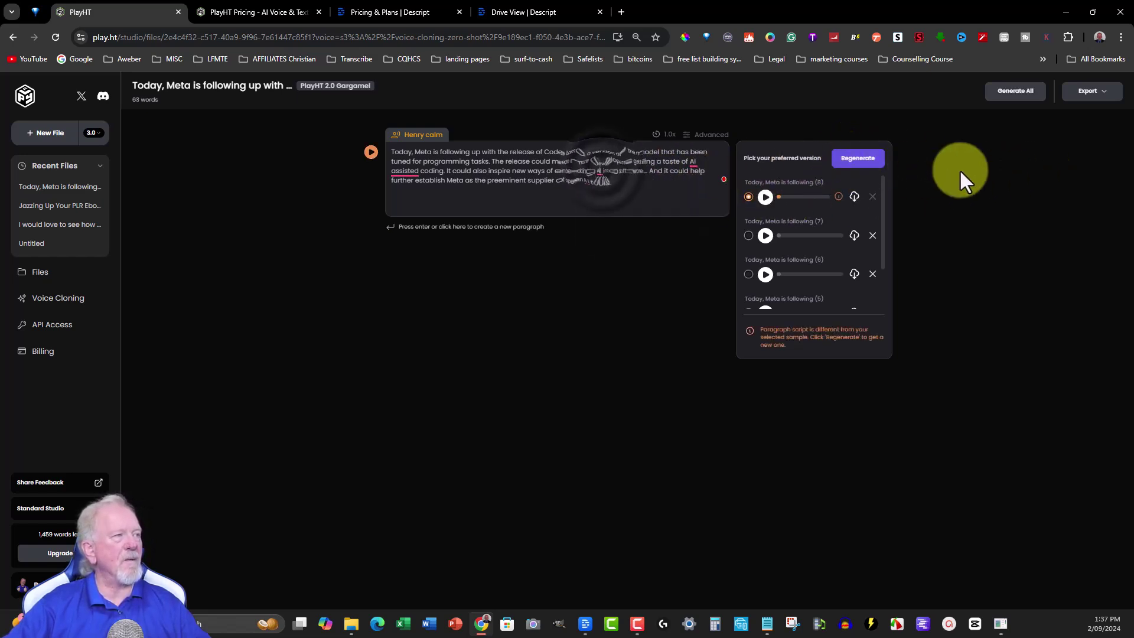
pyautogui.click(587, 180)
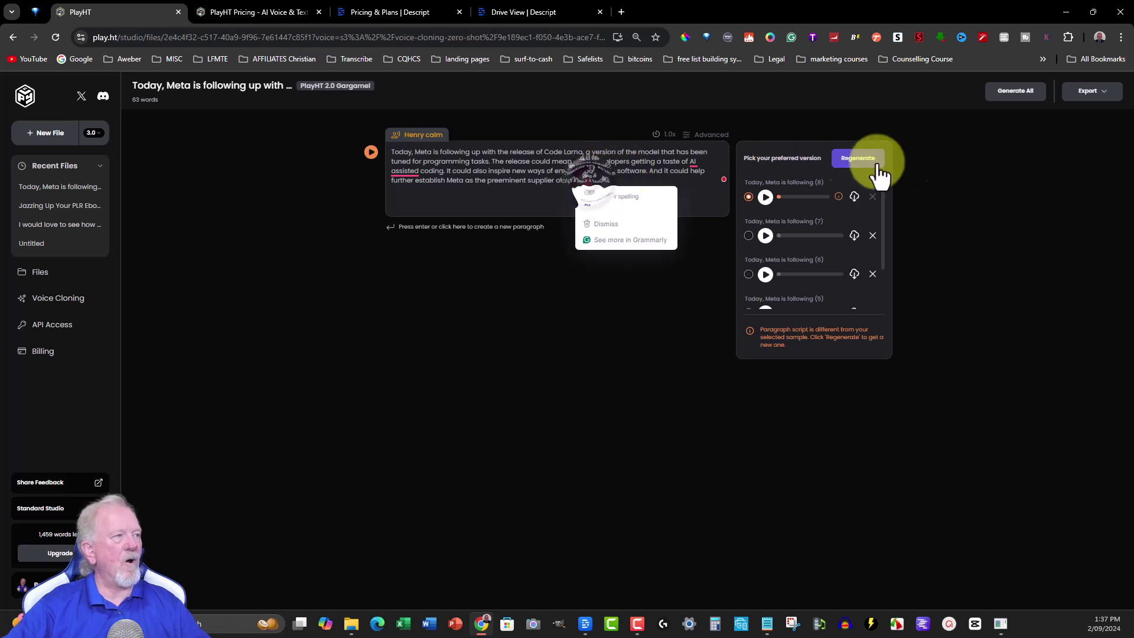
pyautogui.press('BackSpace')
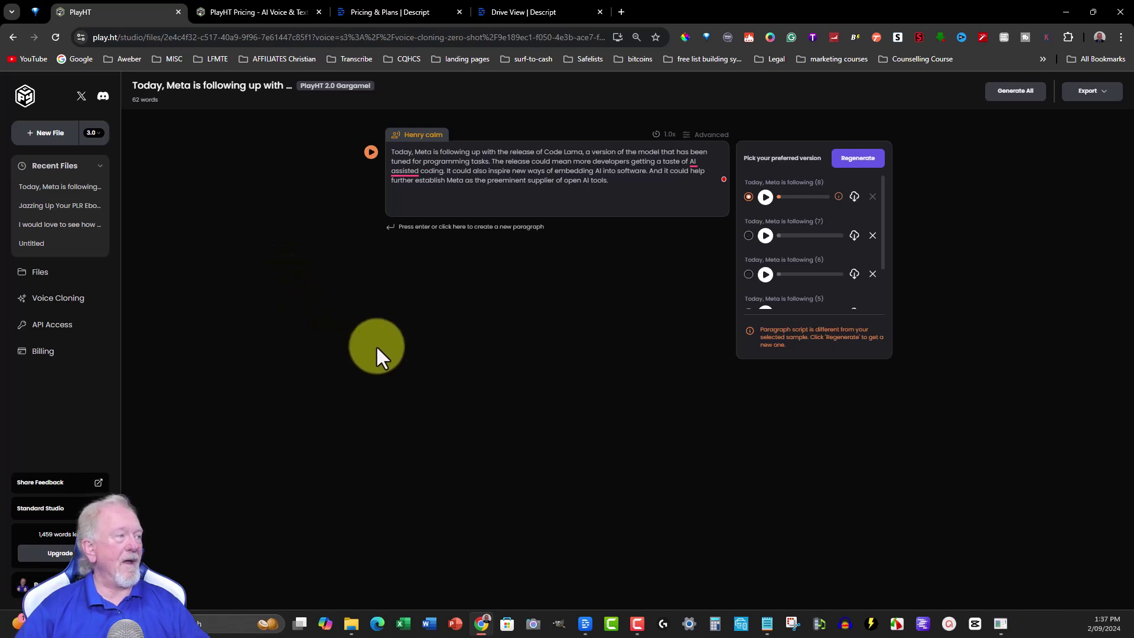
# - Regenerate the paragraph's audio and play the newest sample, "Today, Meta is following (9)"
pyautogui.click(856, 161)
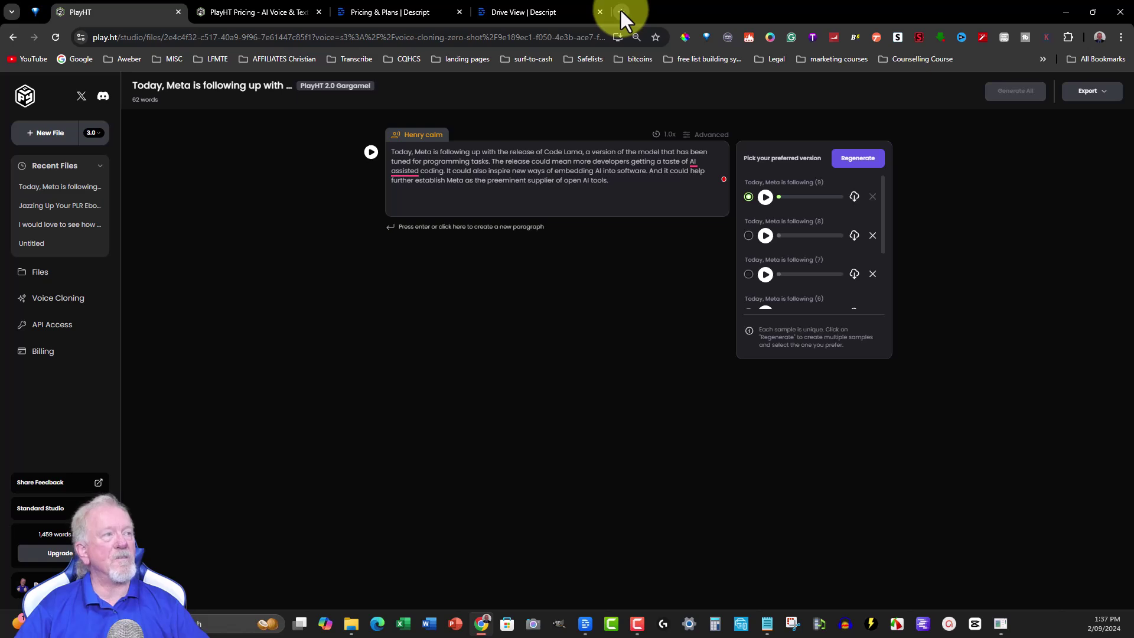
pyautogui.click(765, 197)
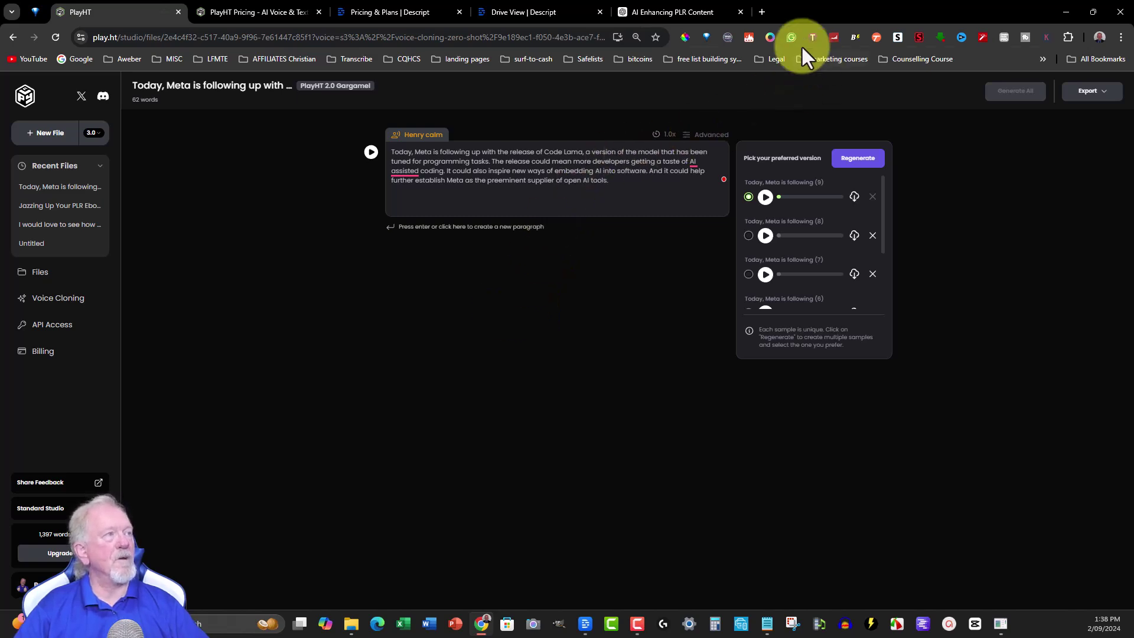
# - Switch to the ChatGPT conversation "AI Enhancing PLR Content" and copy the whole paragraph about using AI to edit PLR content
pyautogui.click(660, 3)
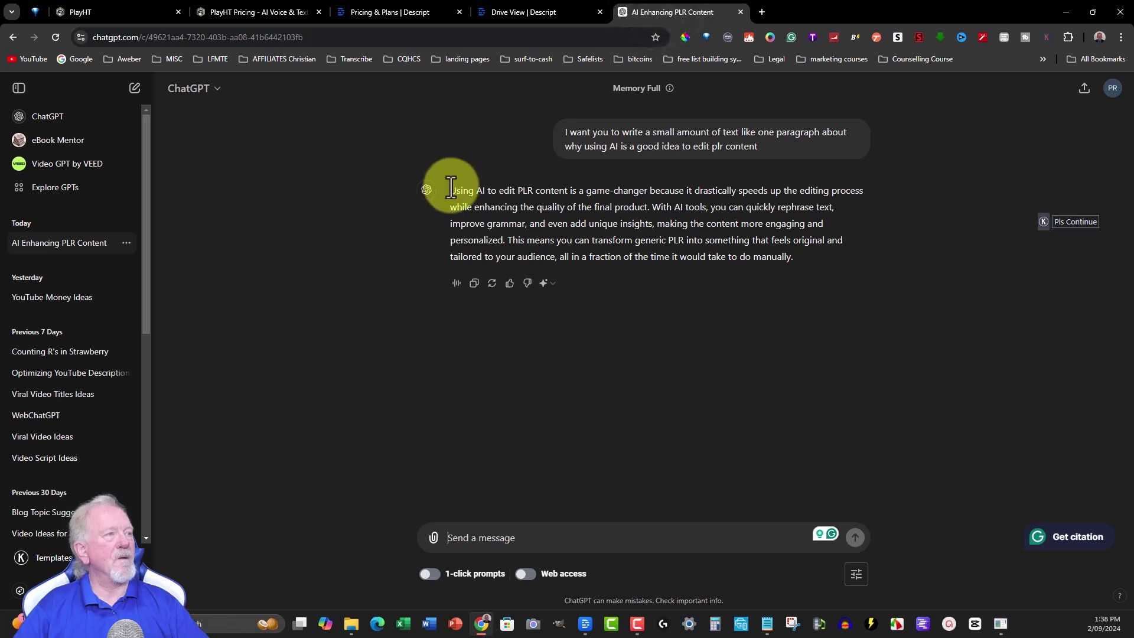
pyautogui.moveTo(450, 191); pyautogui.dragTo(810, 257)
pyautogui.rightClick(691, 218)
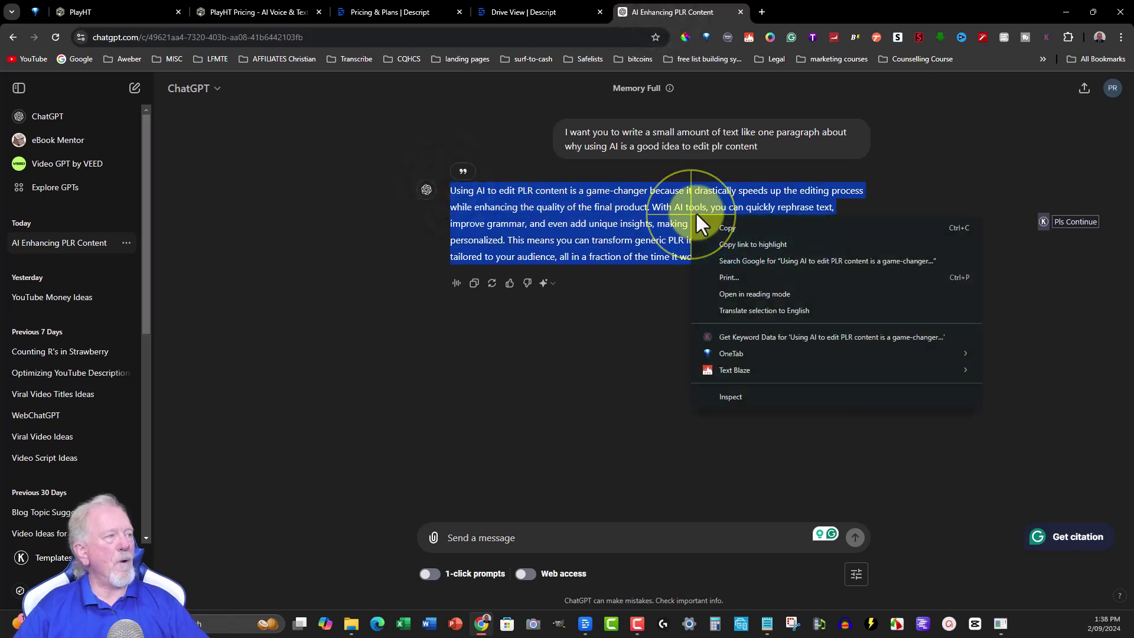
pyautogui.click(725, 228)
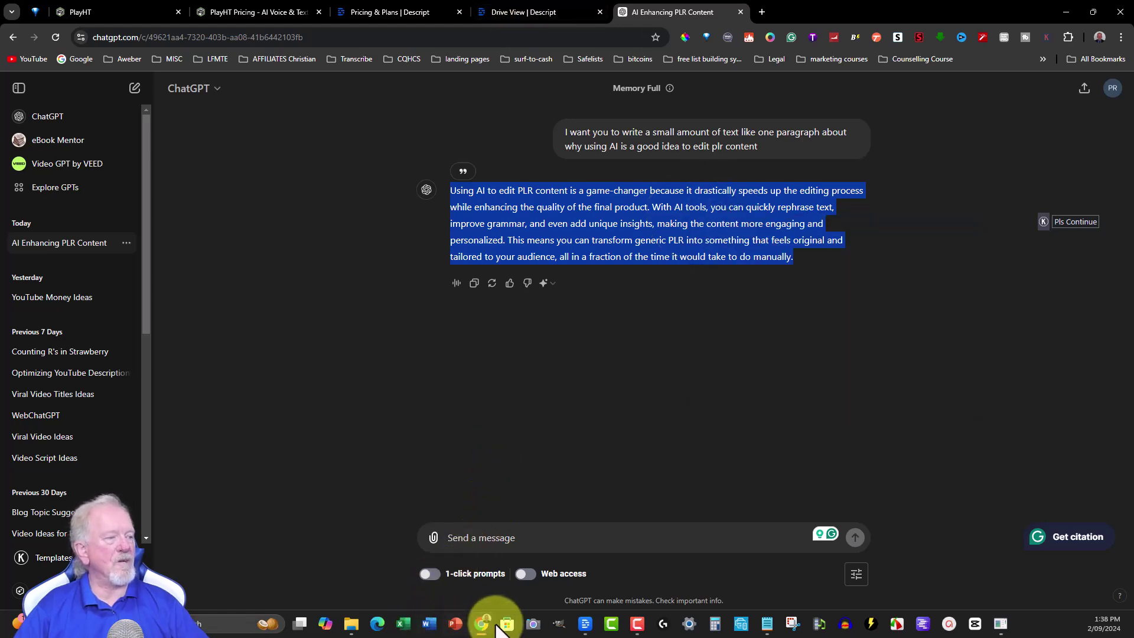
# - Switch to the Descript desktop app and play the Gentle Voice Henry narration from the start through to the end
pyautogui.click(585, 625)
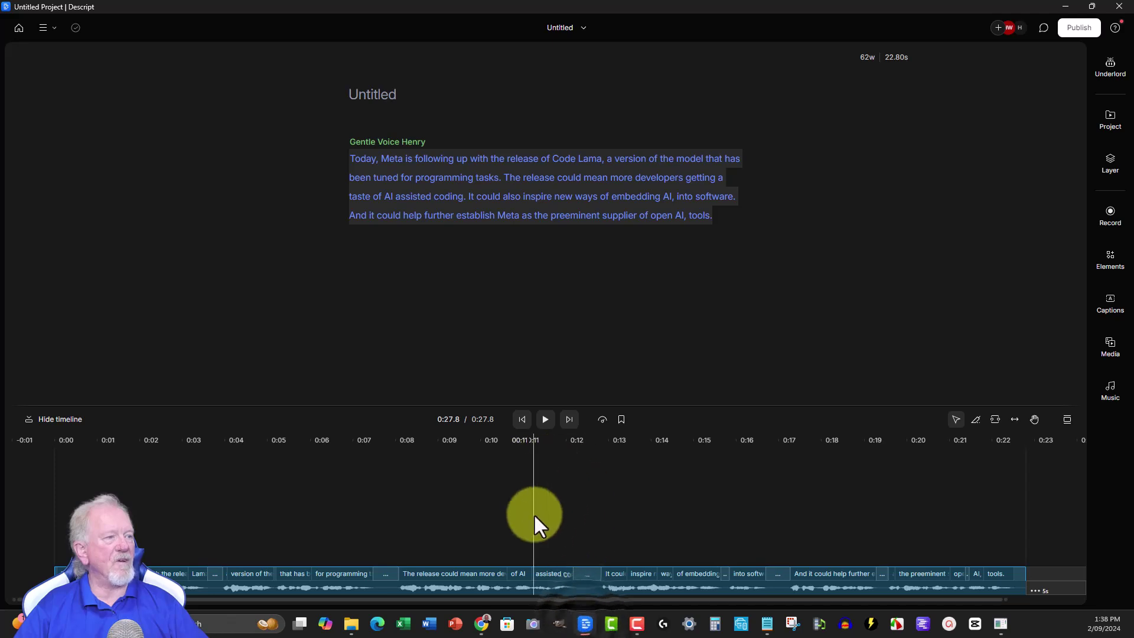
pyautogui.click(47, 486)
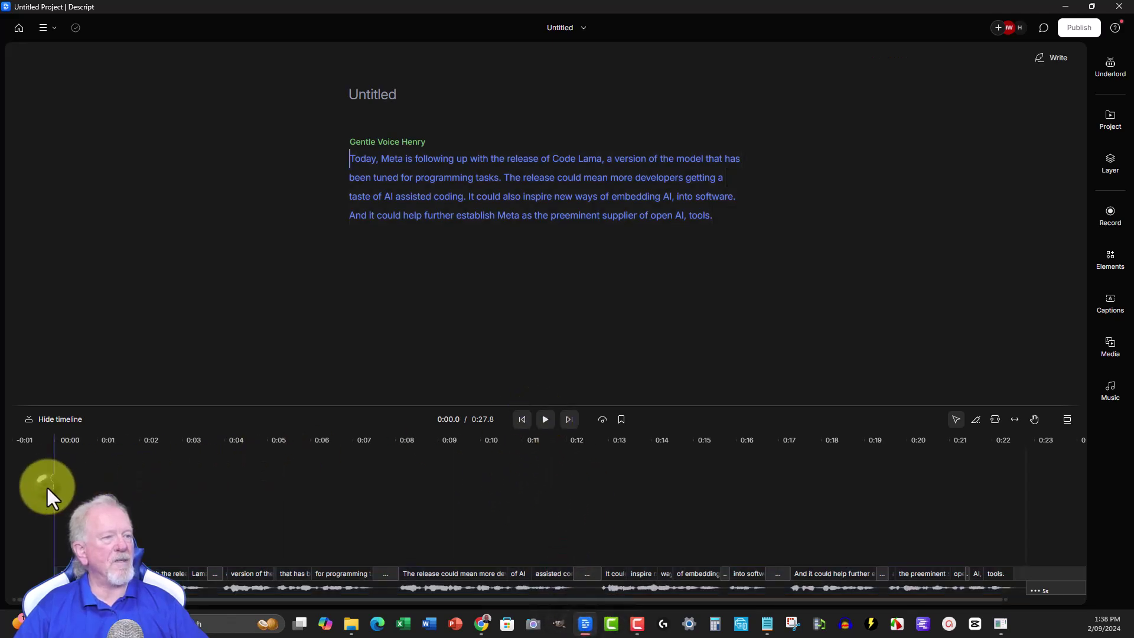
pyautogui.click(545, 418)
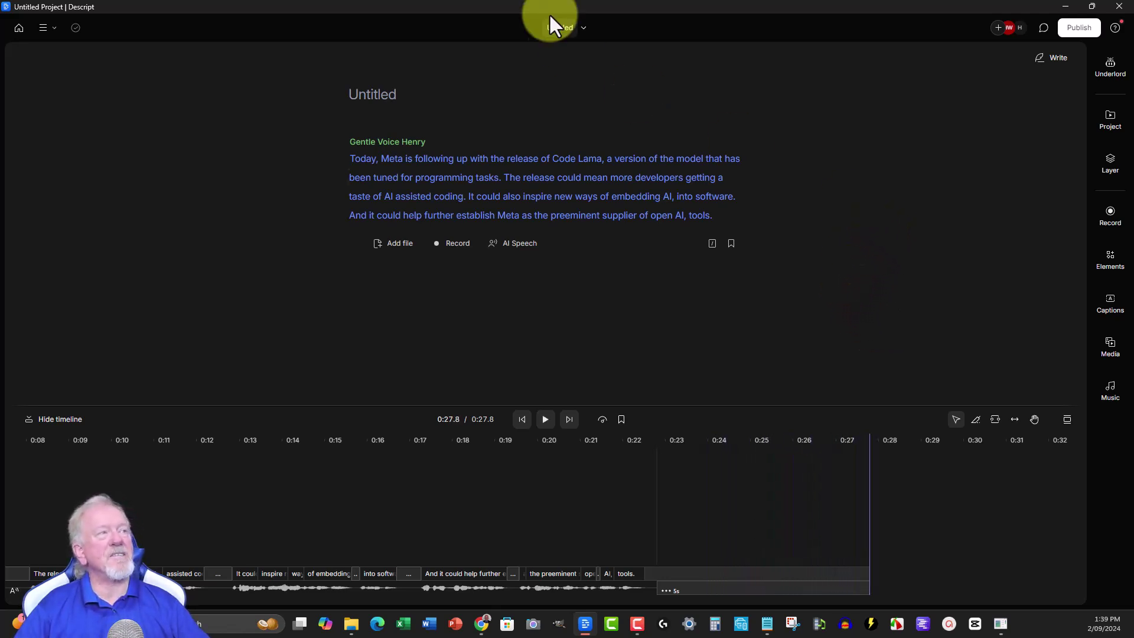
# - Return to PlayHT in the browser, view the cloning methods offered for a new voice clone, and dismiss the choice
pyautogui.click(1063, 5)
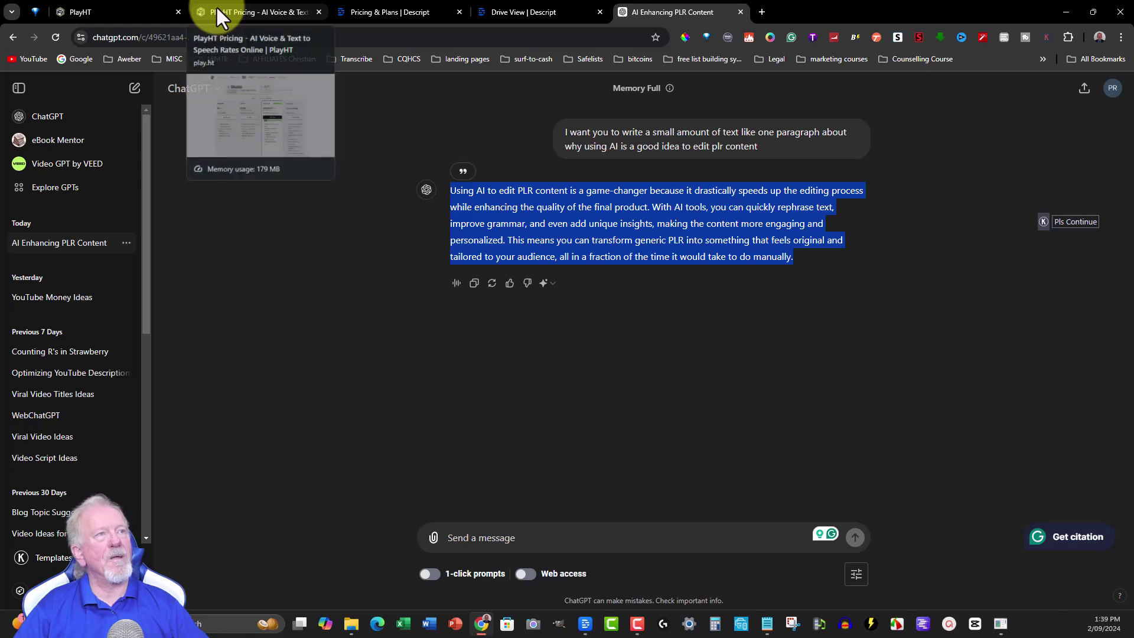
pyautogui.click(65, 2)
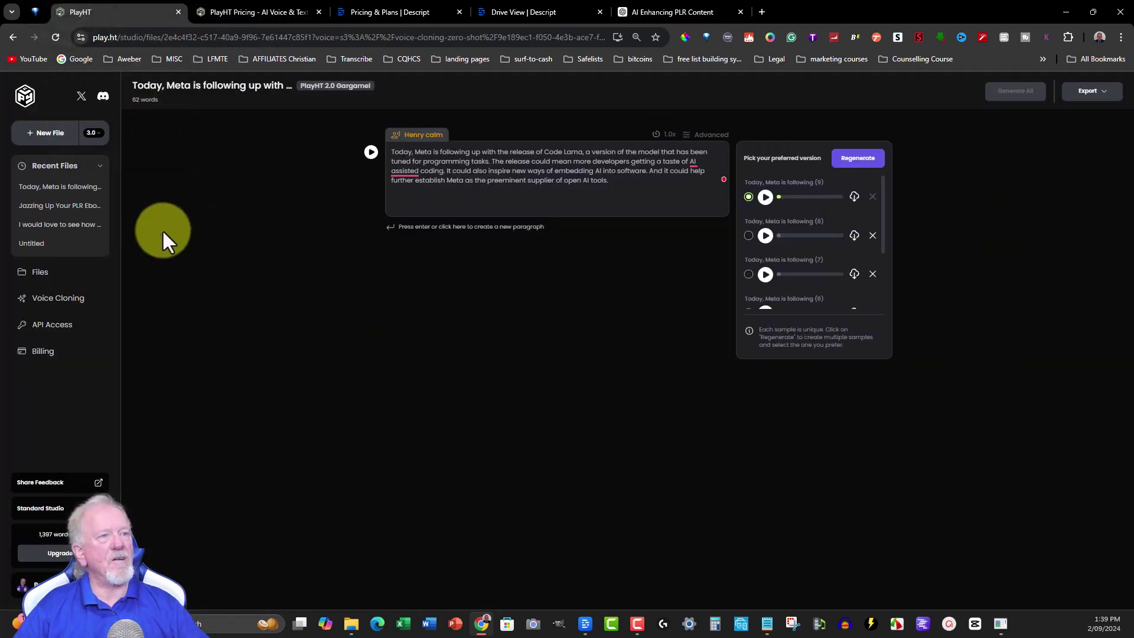
pyautogui.click(70, 295)
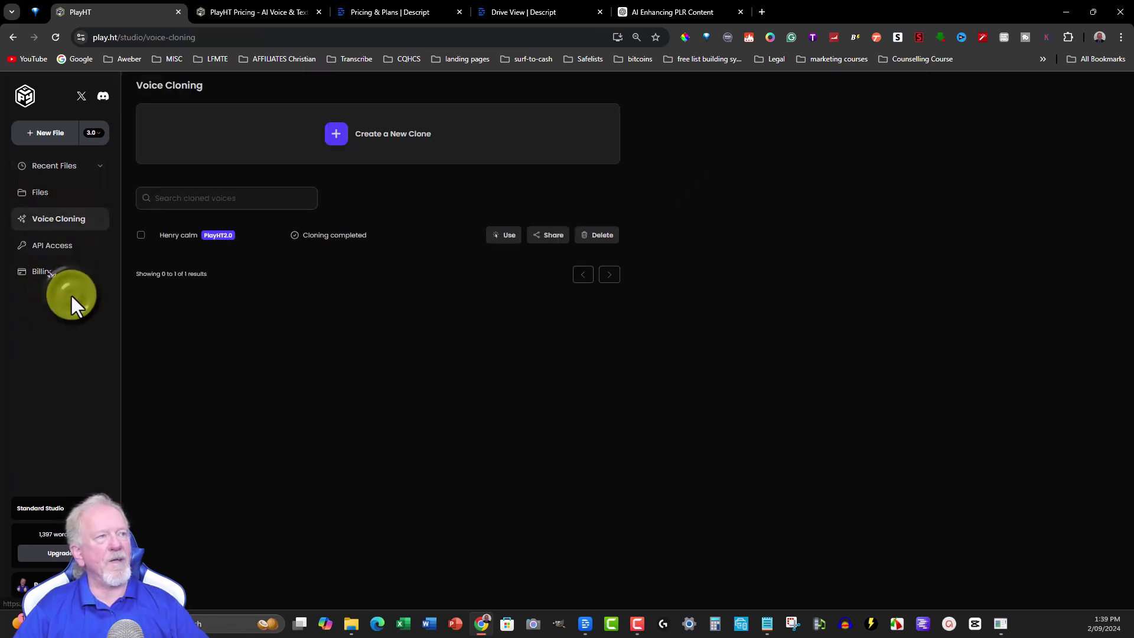
pyautogui.click(335, 136)
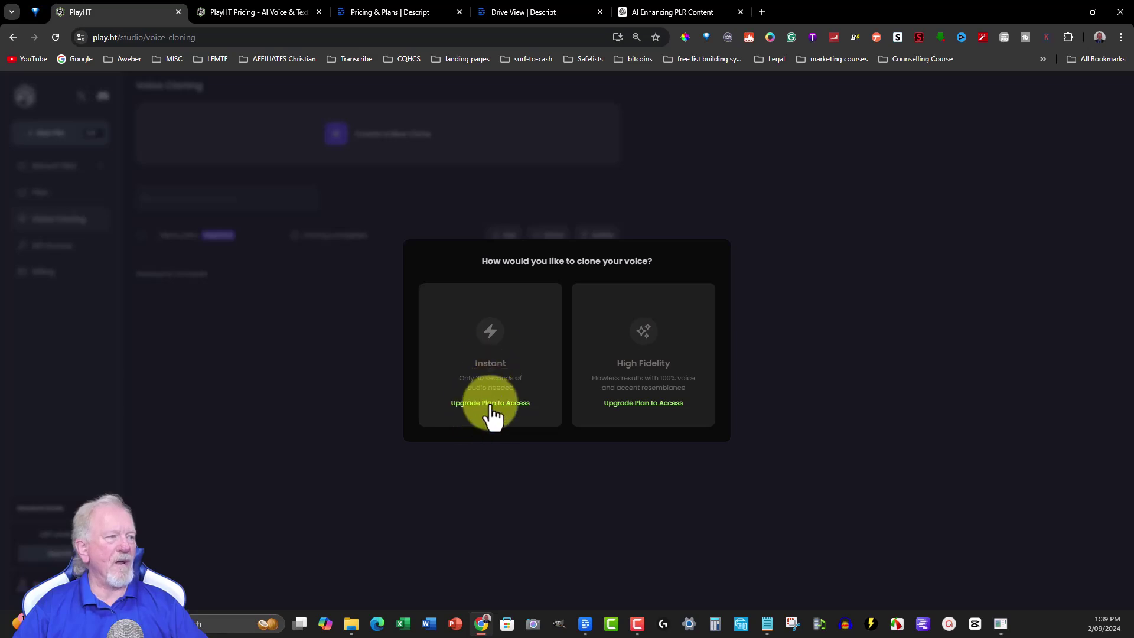
pyautogui.click(720, 163)
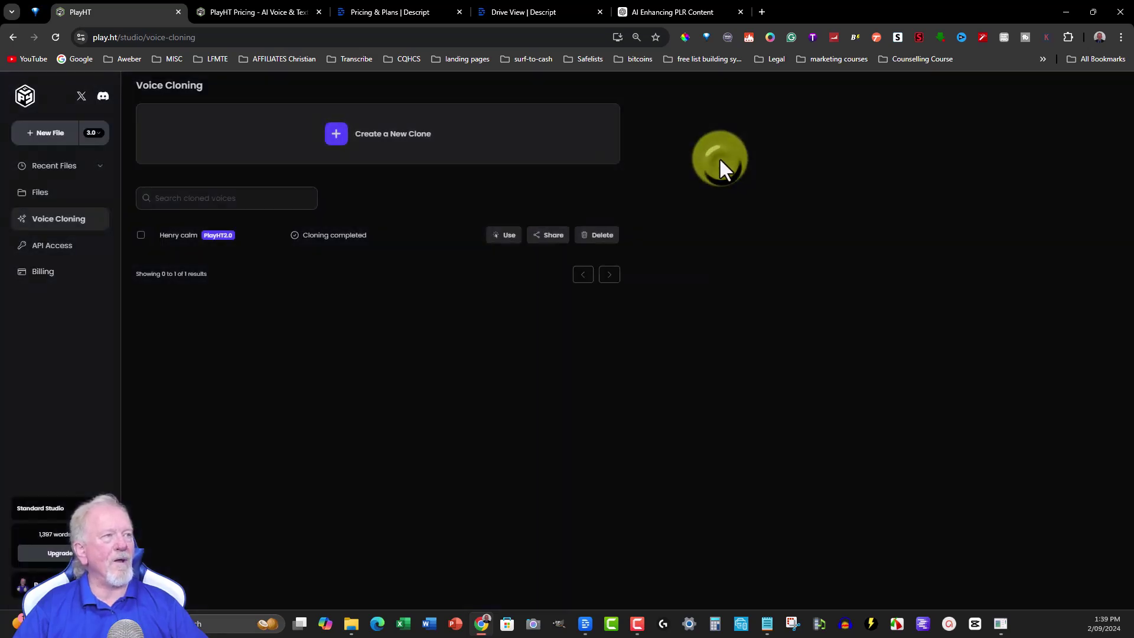